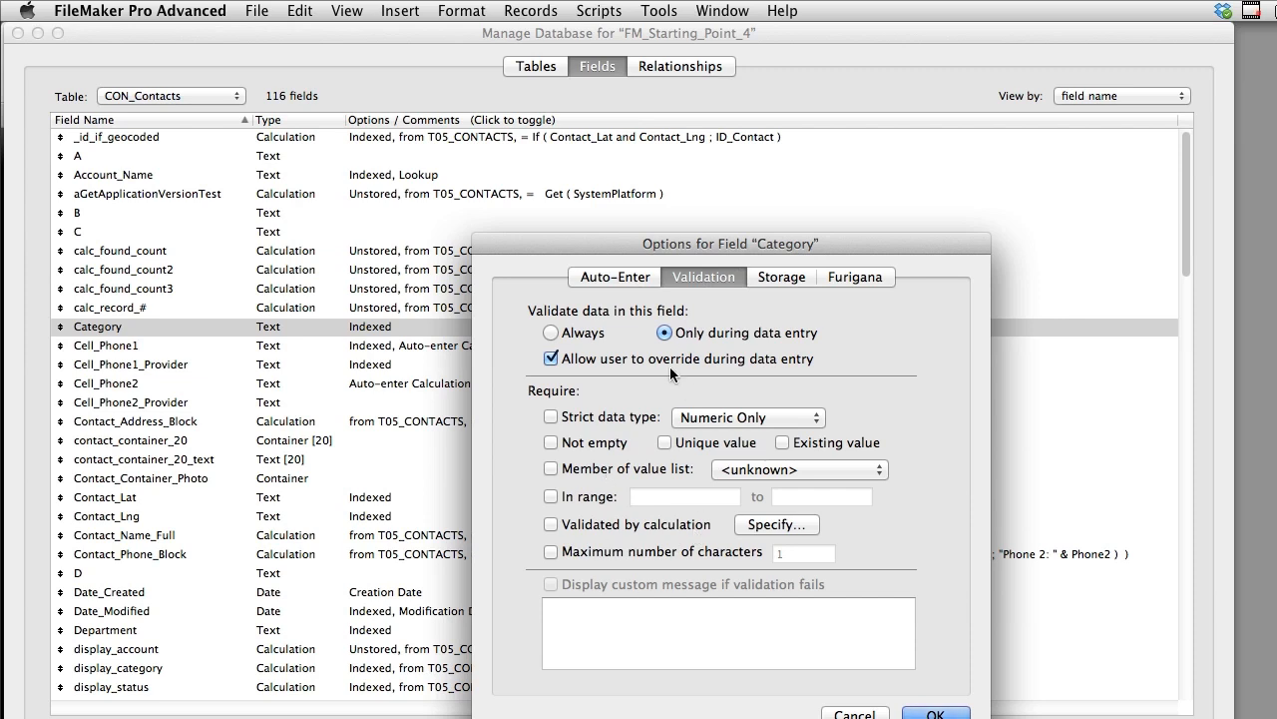
# - Compare the auto-enter options with the validation options of the Category field
pyautogui.click(626, 277)
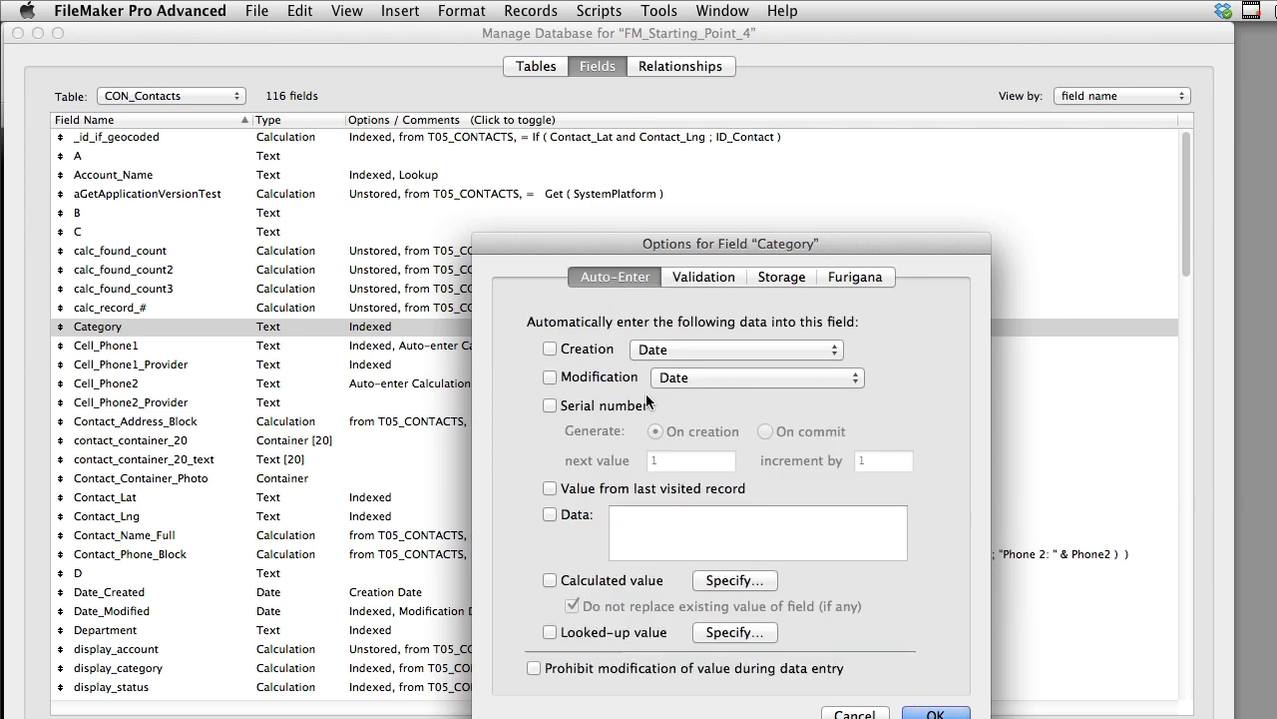
pyautogui.click(738, 283)
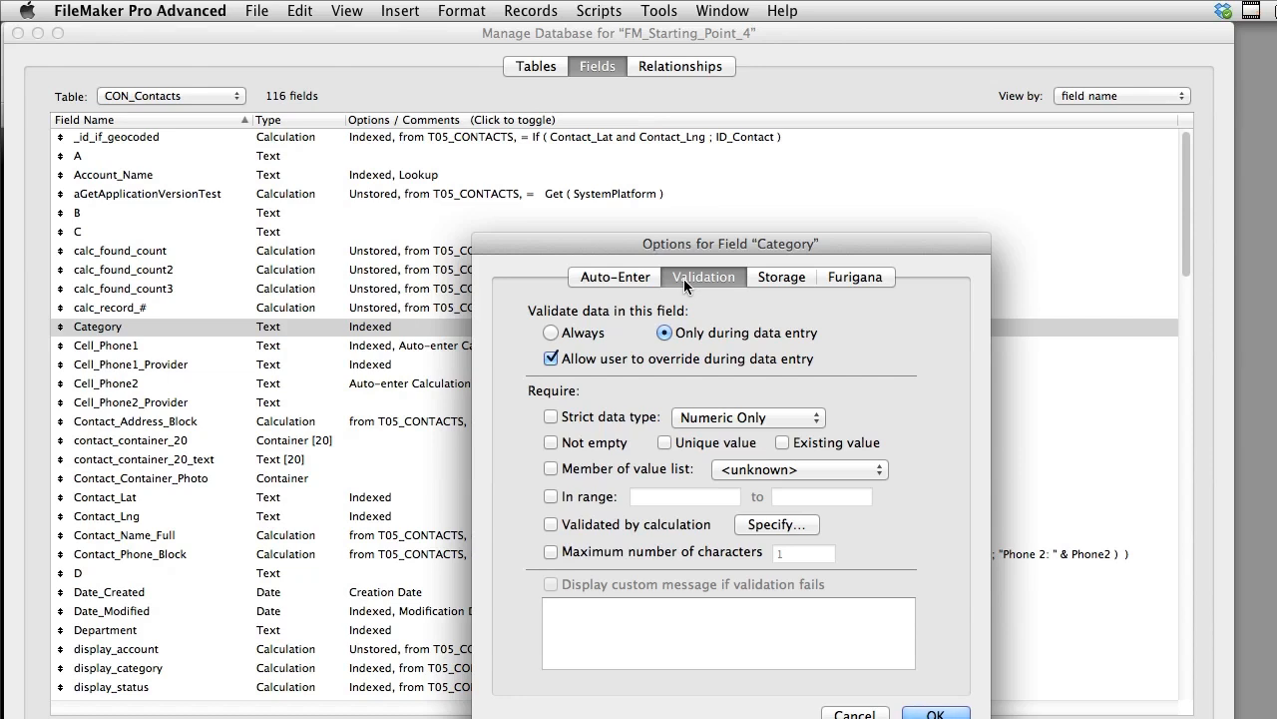
pyautogui.click(611, 279)
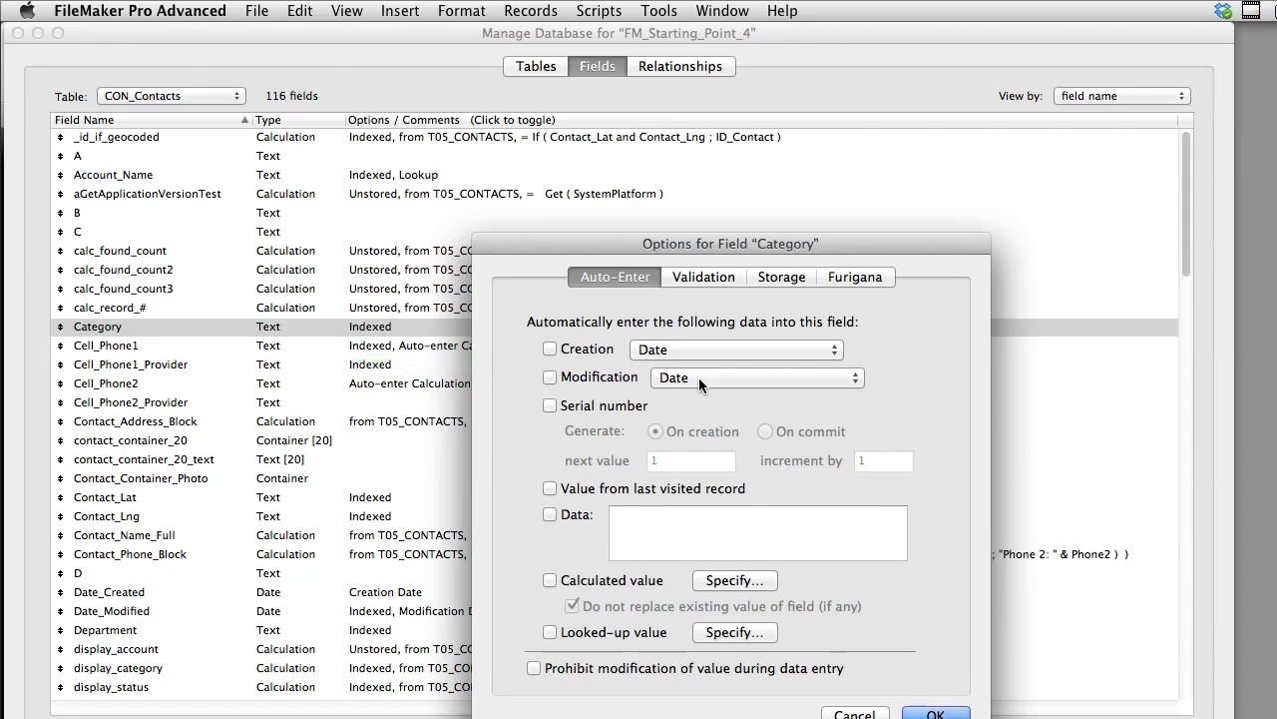
pyautogui.click(739, 279)
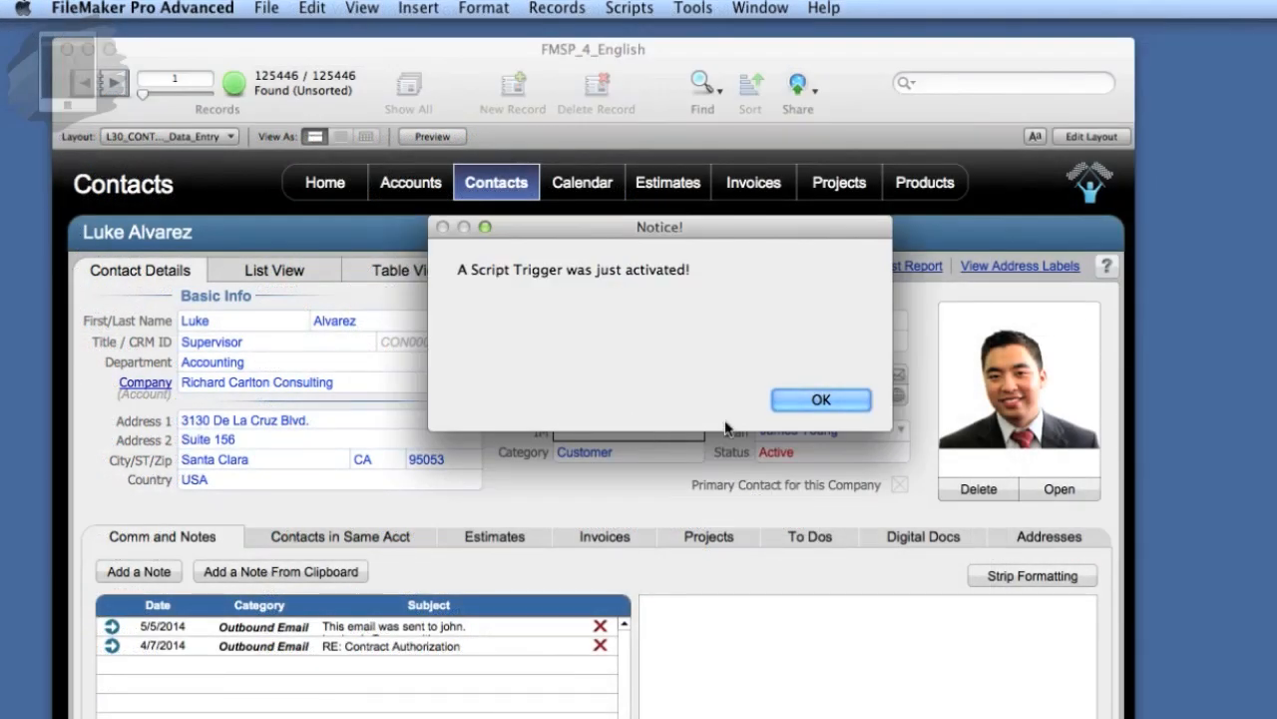
# - Dismiss the script trigger notice and open the script trigger settings of the instant messaging field in Layout mode
pyautogui.click(822, 403)
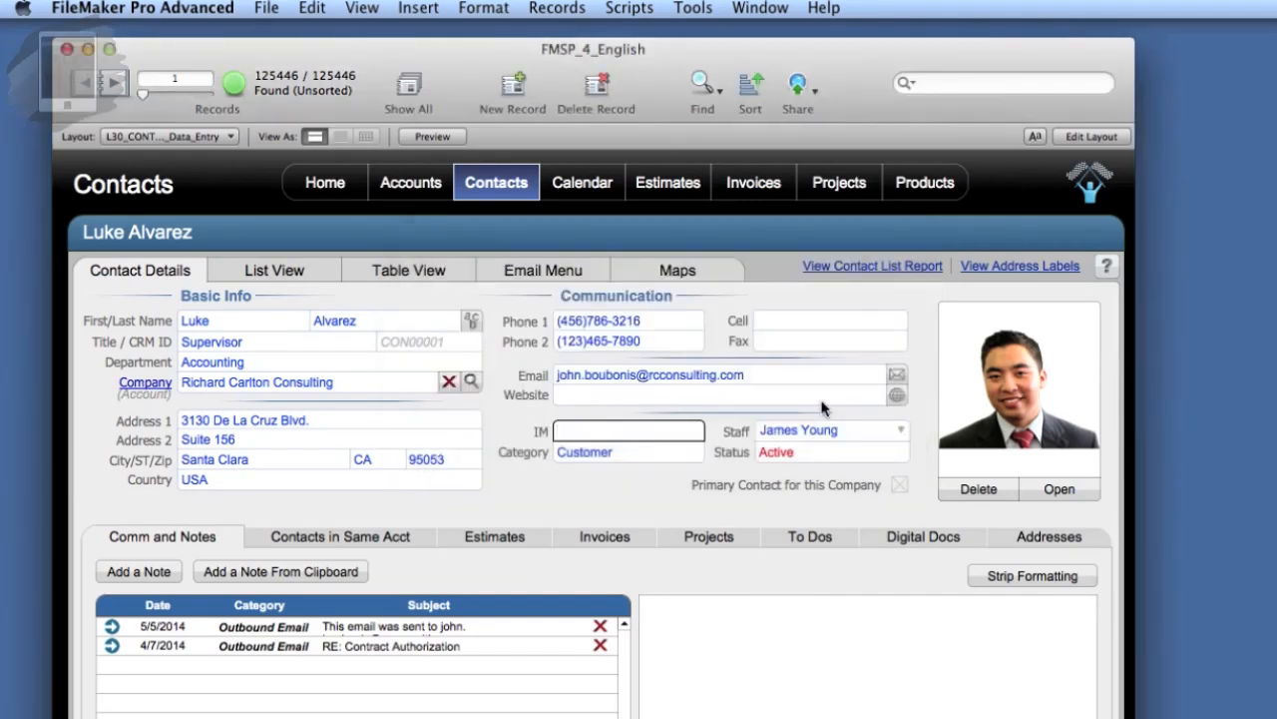
pyautogui.press('super+l')
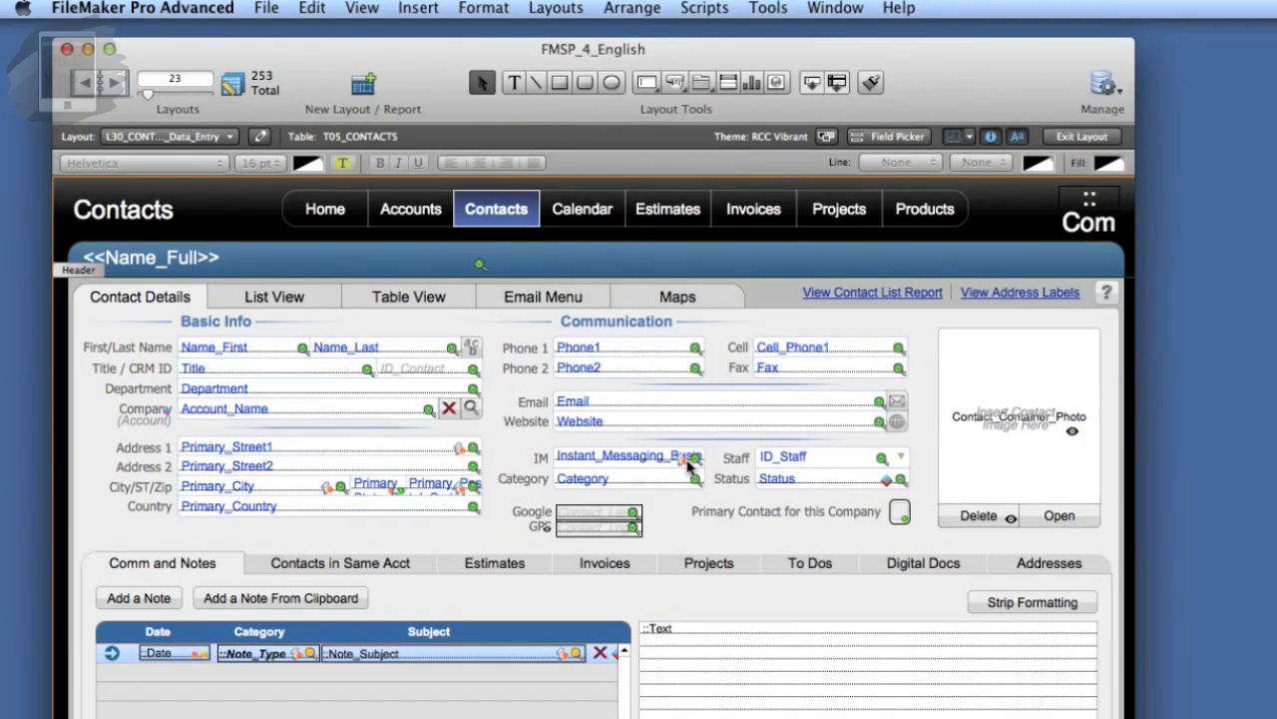
pyautogui.click(688, 462)
pyautogui.rightClick(684, 461)
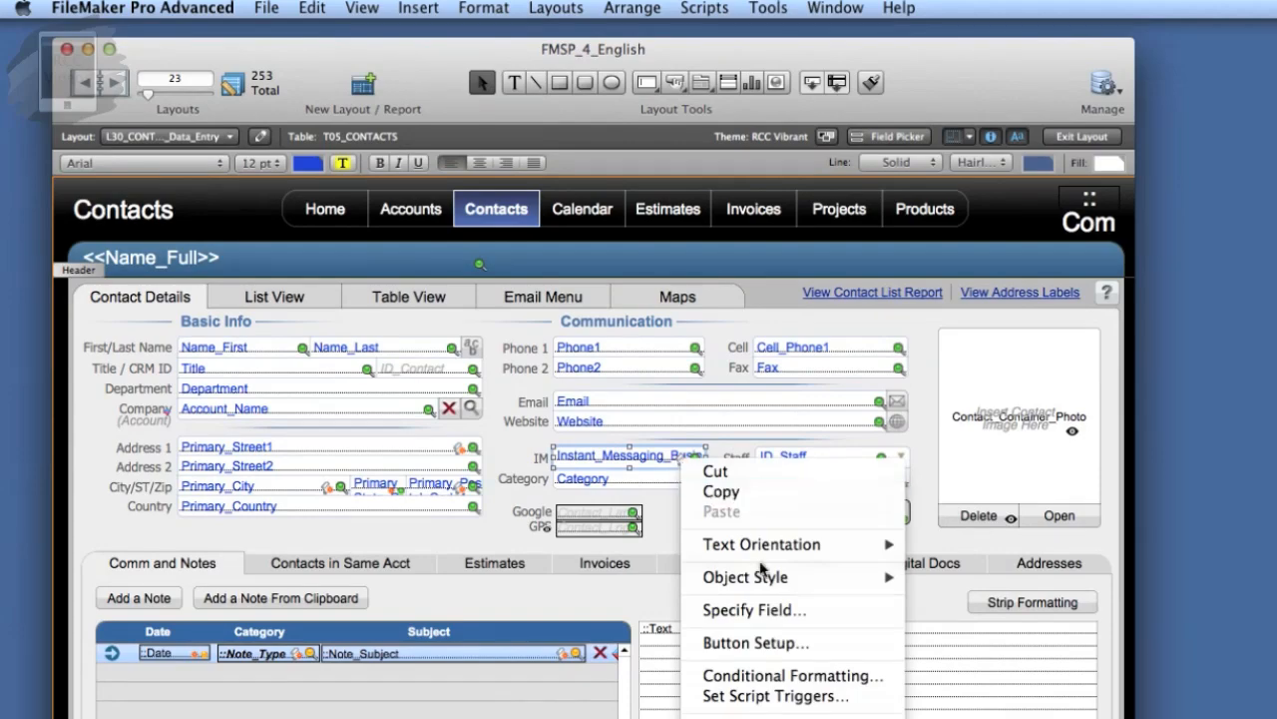
pyautogui.click(804, 696)
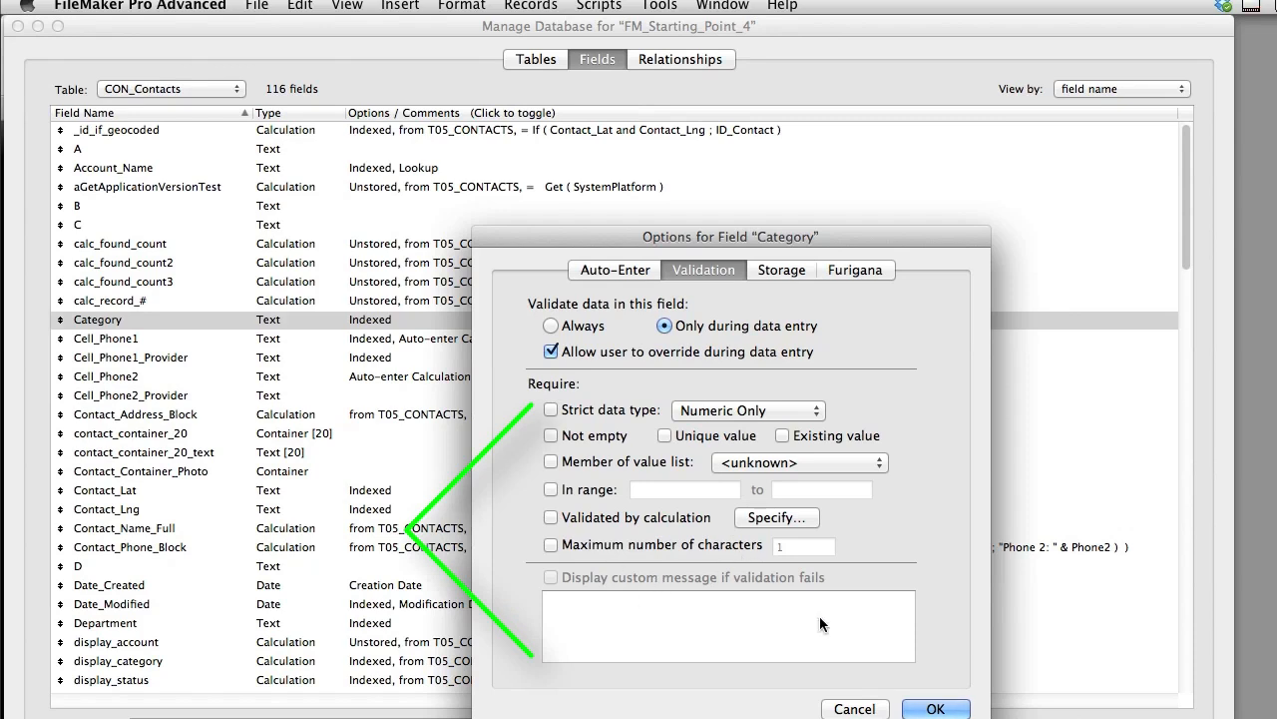
# - Cancel the Category field's options, examine the data types in the CON_Contacts field list, and reopen Category's options
pyautogui.click(855, 708)
pyautogui.click(264, 361)
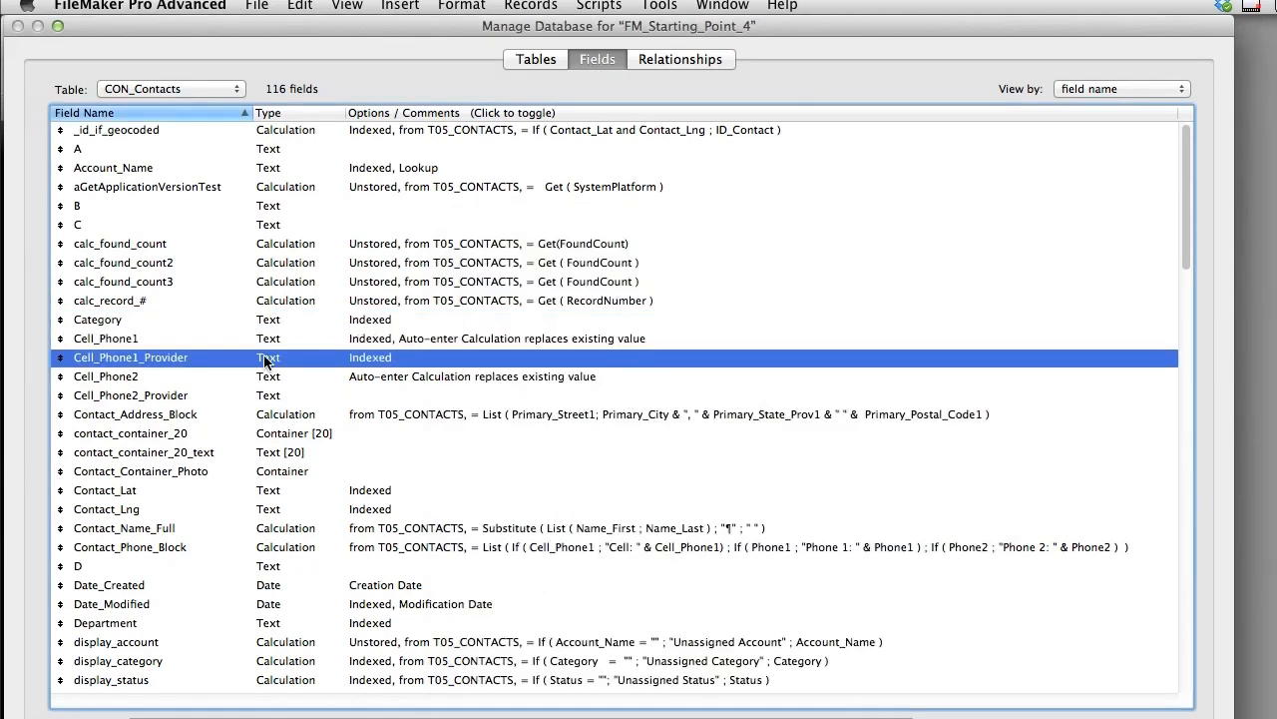
pyautogui.click(266, 380)
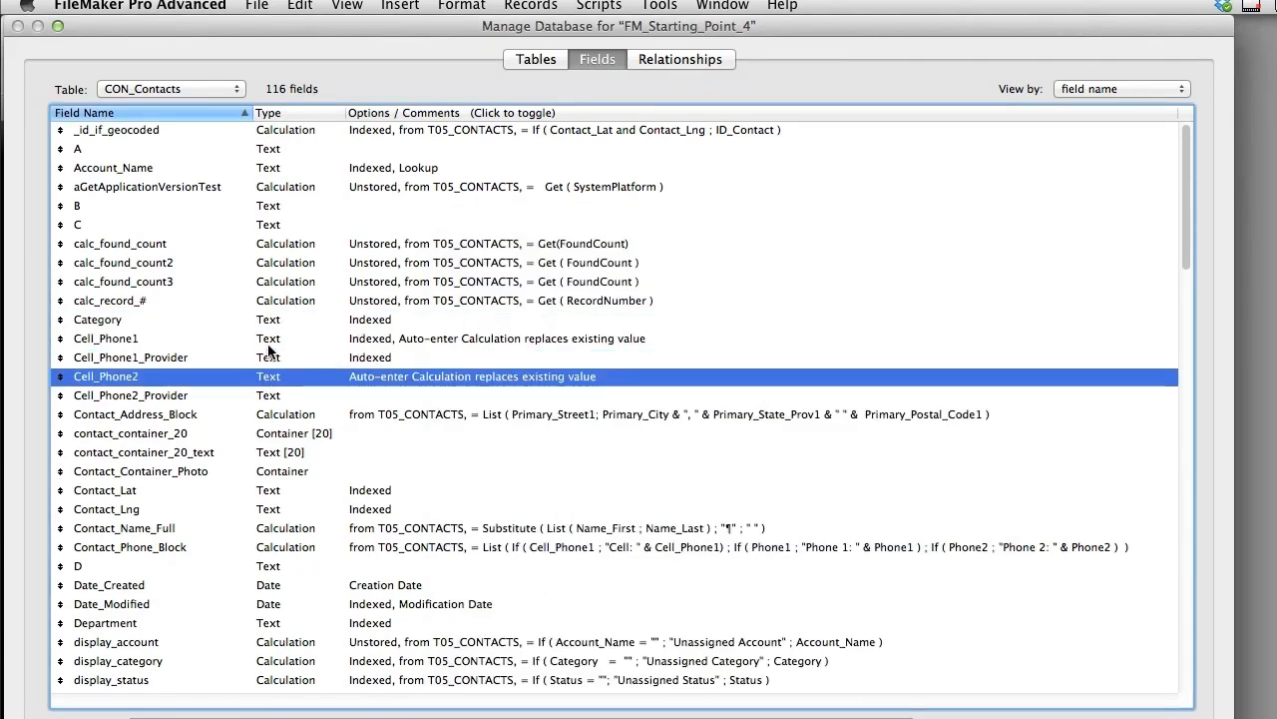
pyautogui.click(267, 341)
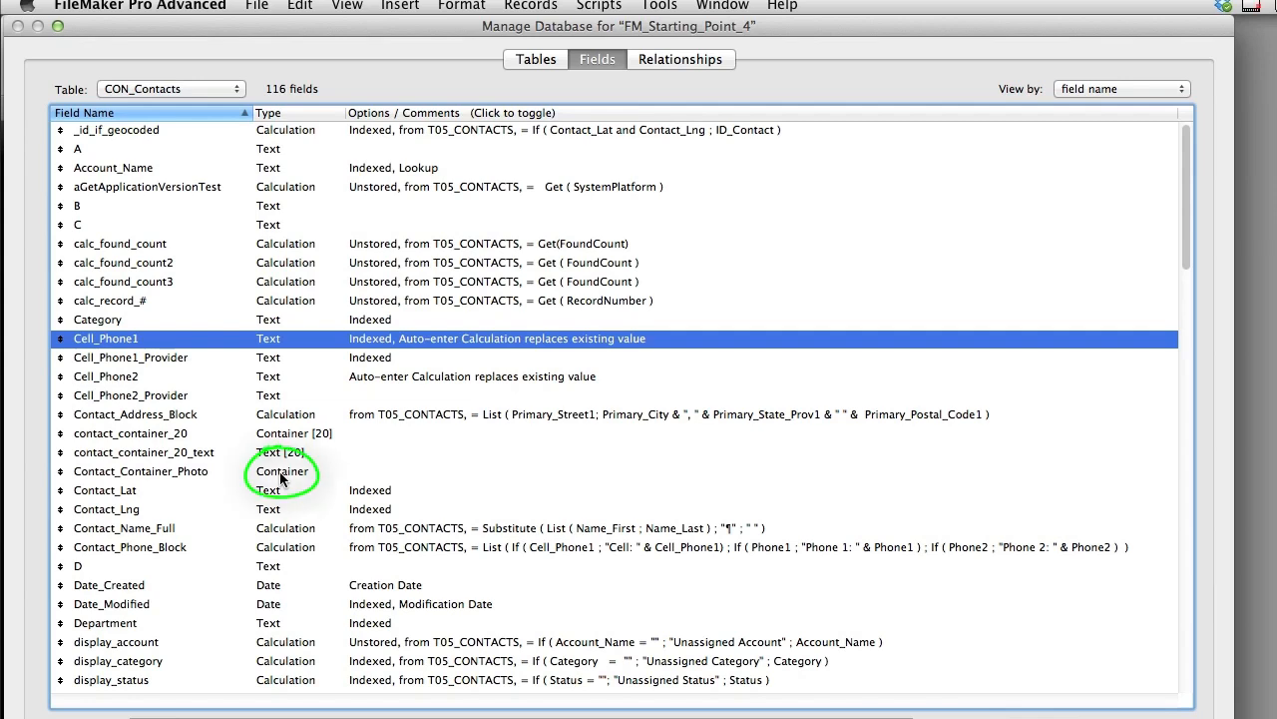
pyautogui.click(276, 324)
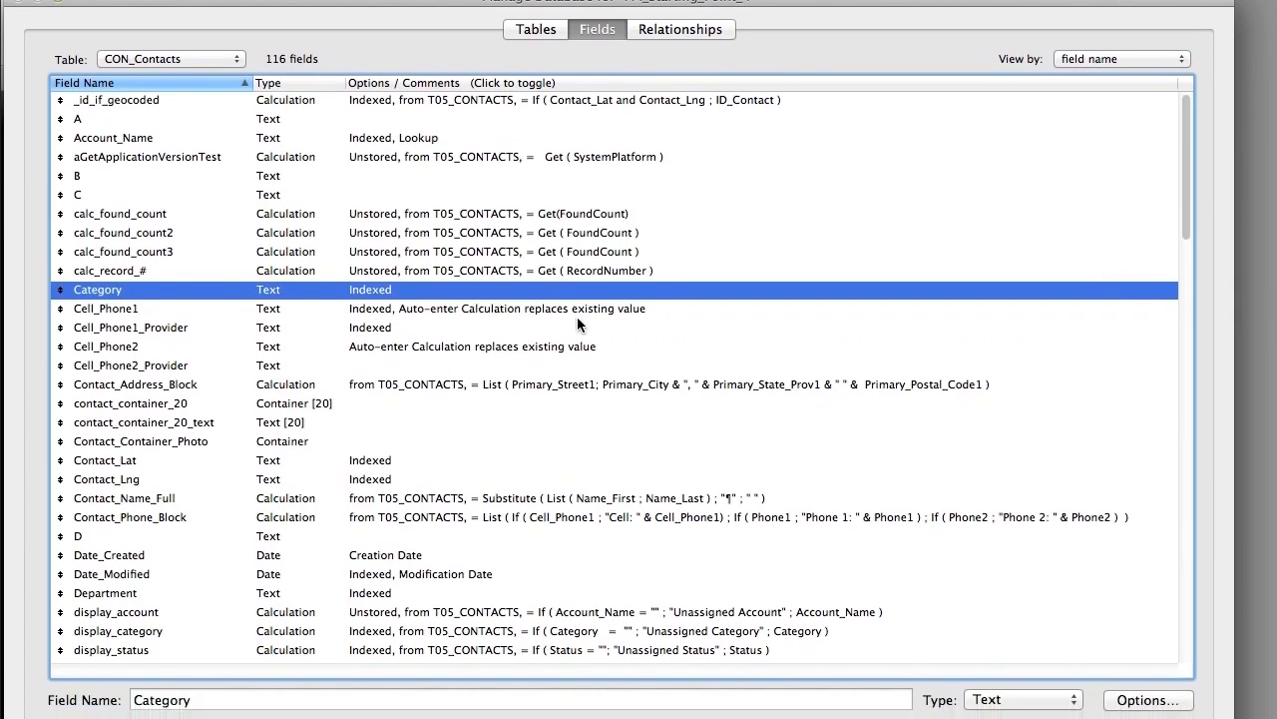
pyautogui.click(1147, 693)
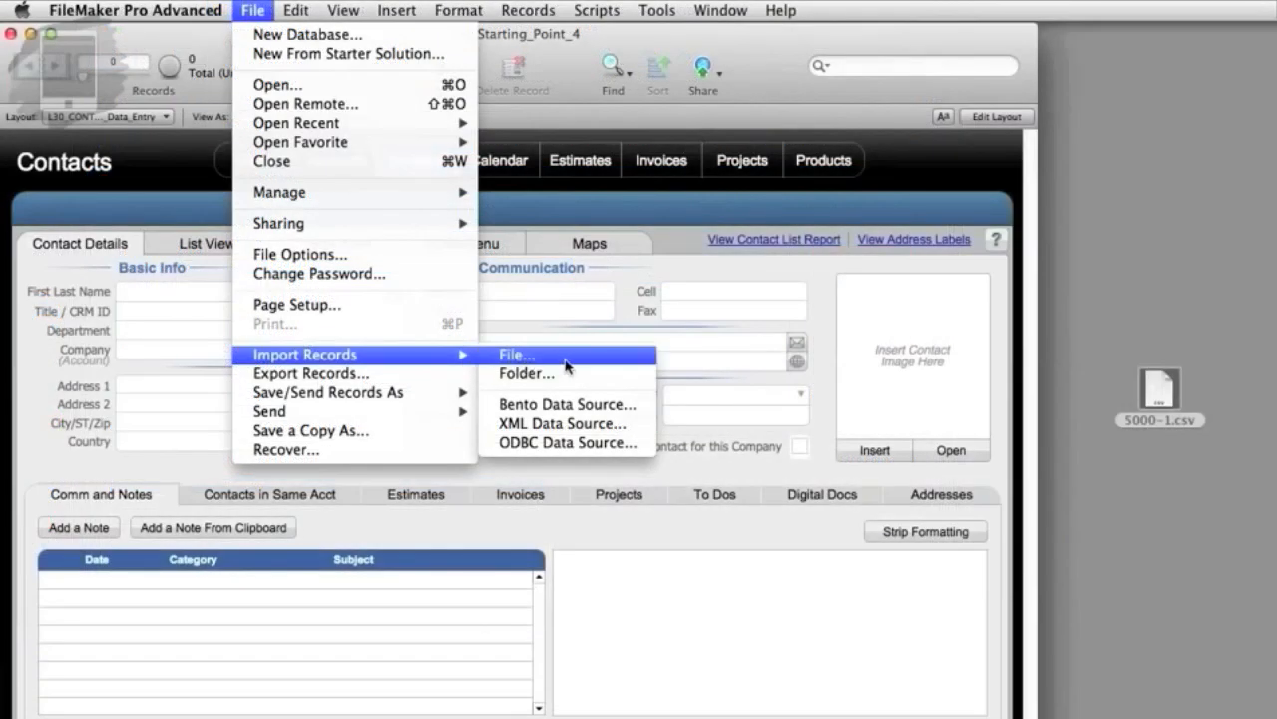
# - Choose 5000-1.csv as the record import source and enlarge its field mapping dialog
pyautogui.click(565, 365)
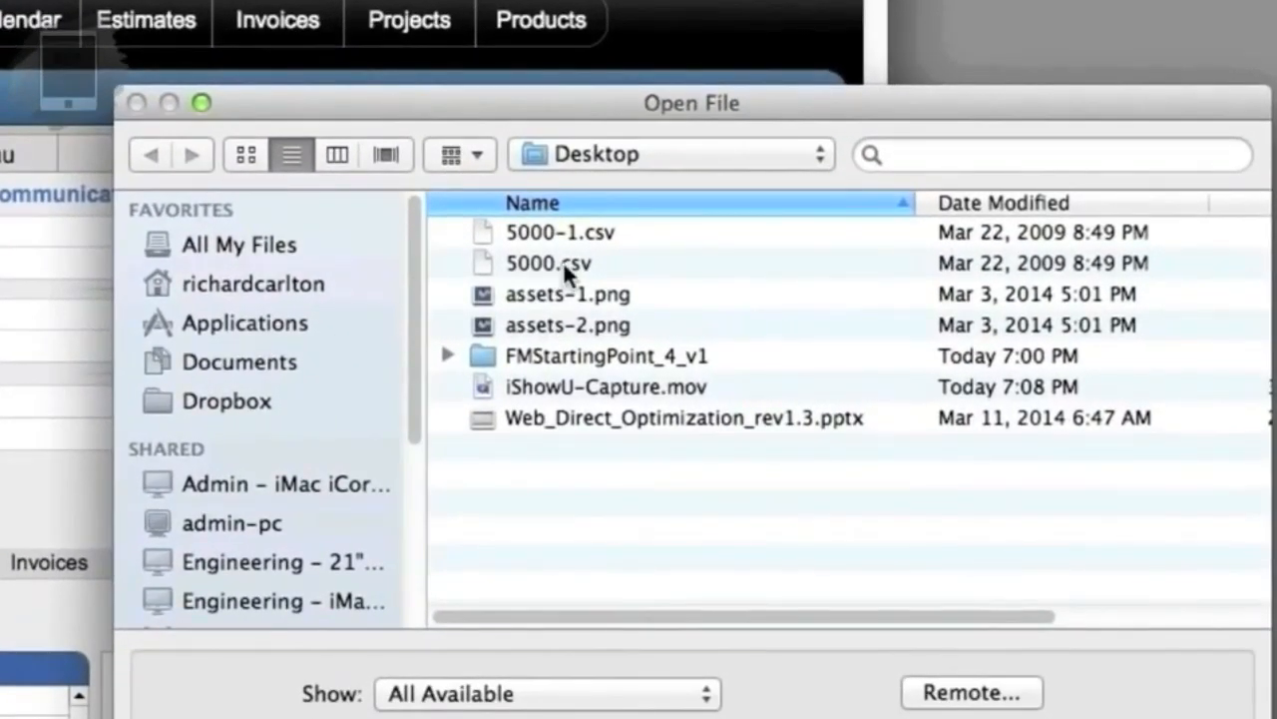
pyautogui.click(564, 263)
pyautogui.click(570, 233)
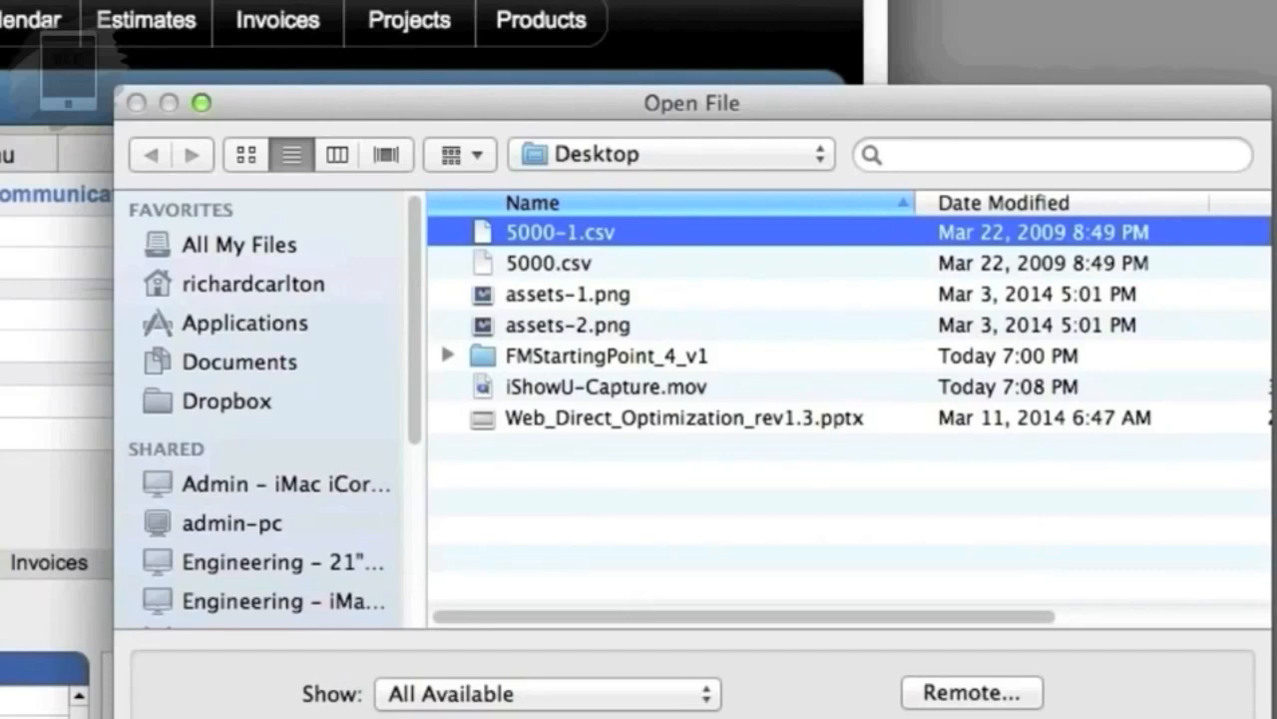
pyautogui.press('Return')
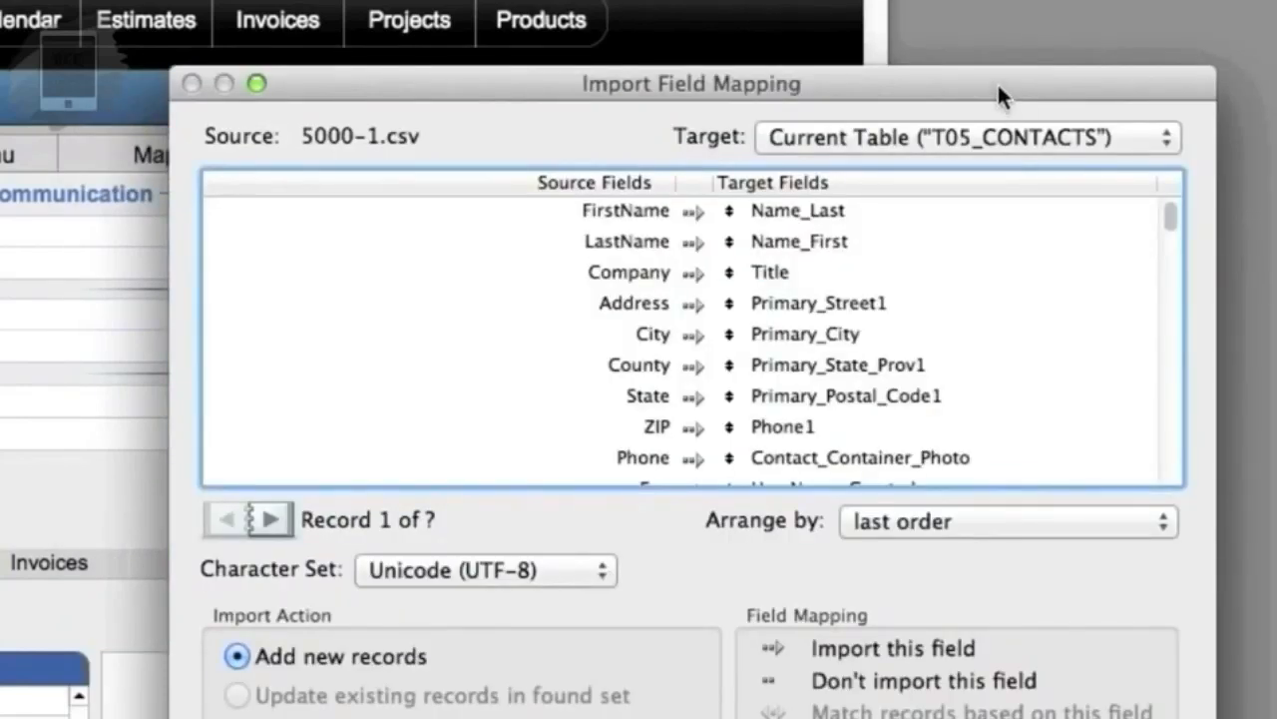
pyautogui.moveTo(997, 83); pyautogui.dragTo(856, 45)
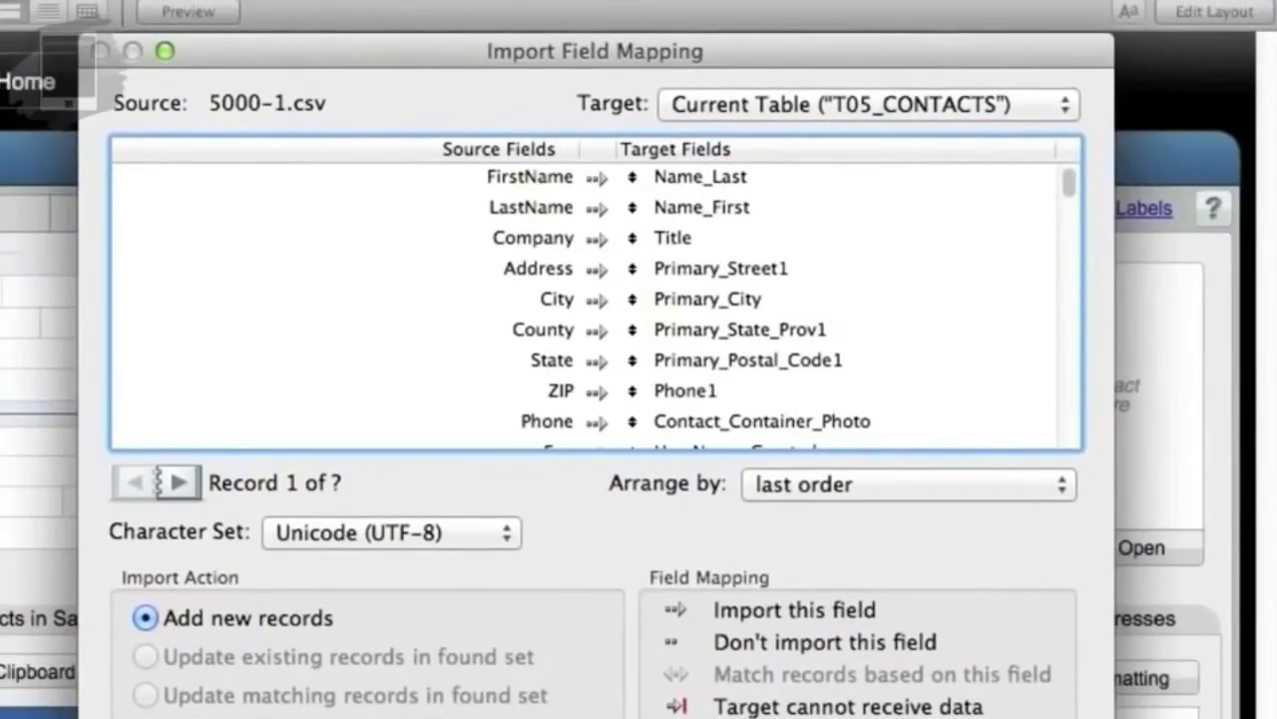
pyautogui.moveTo(1112, 707); pyautogui.dragTo(1204, 718)
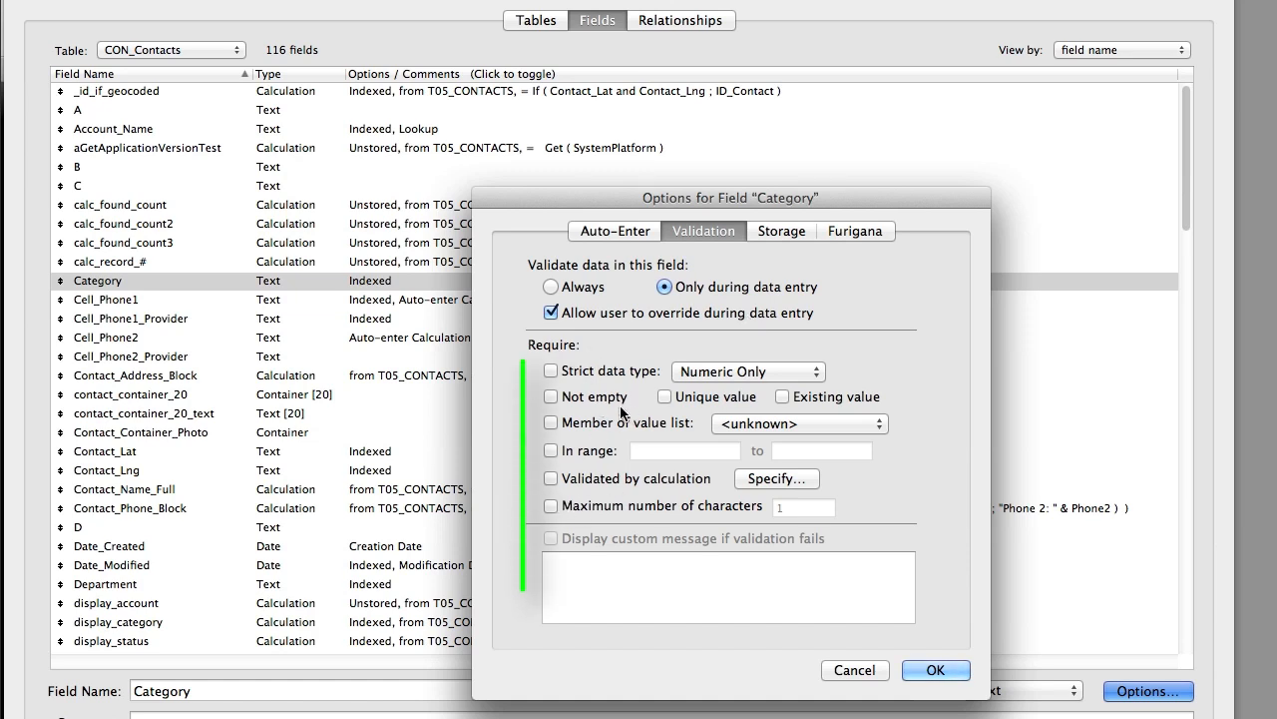
# - Require the strict data type Numeric Only and a unique value for the Category field
pyautogui.click(552, 370)
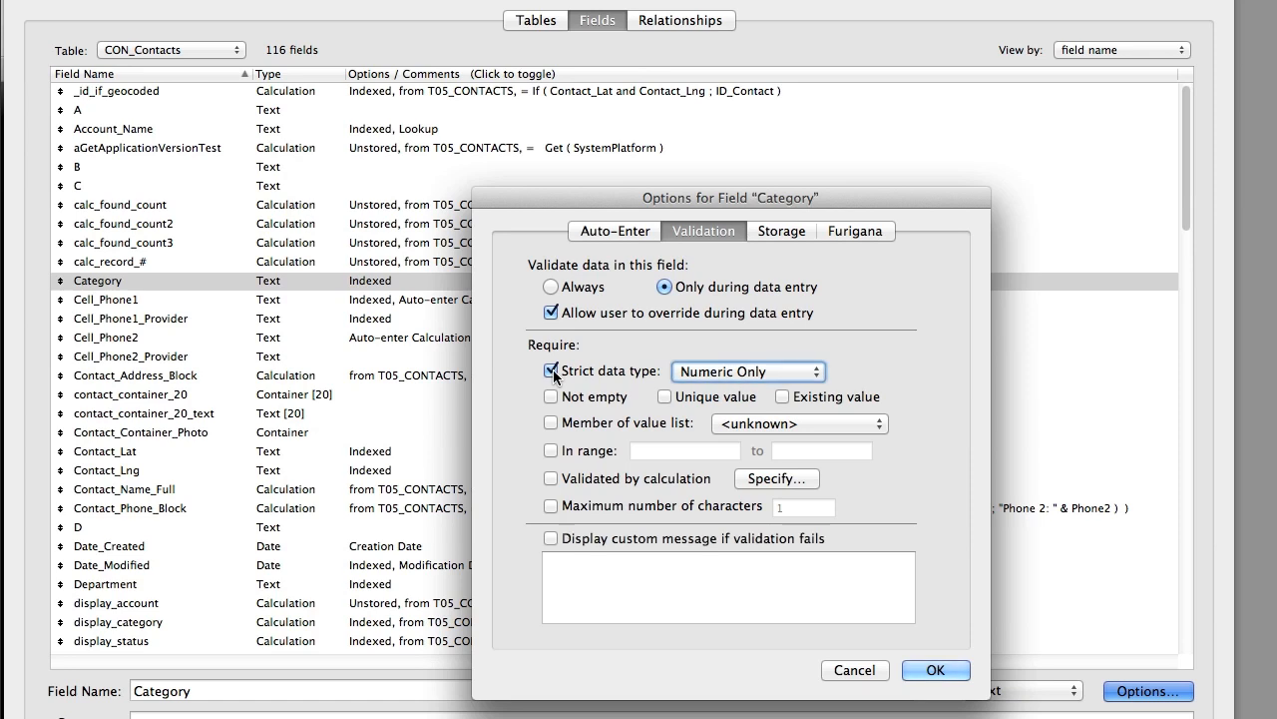
pyautogui.click(804, 375)
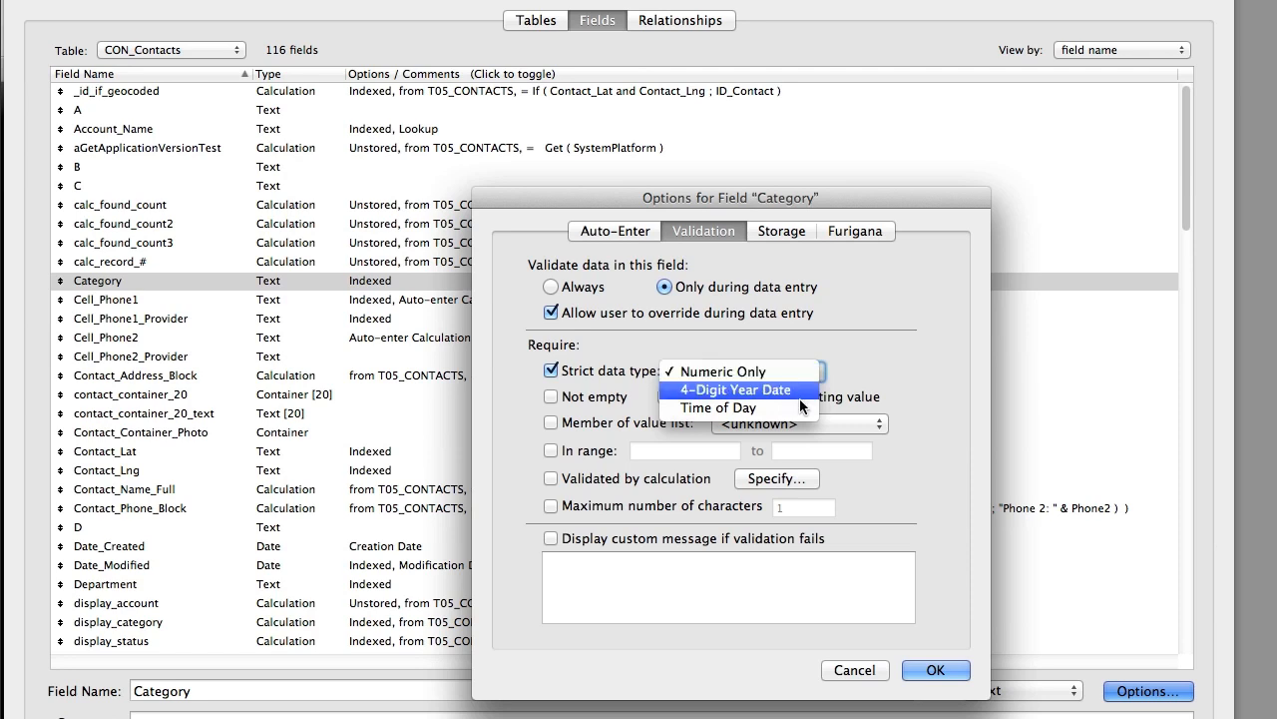
pyautogui.click(789, 334)
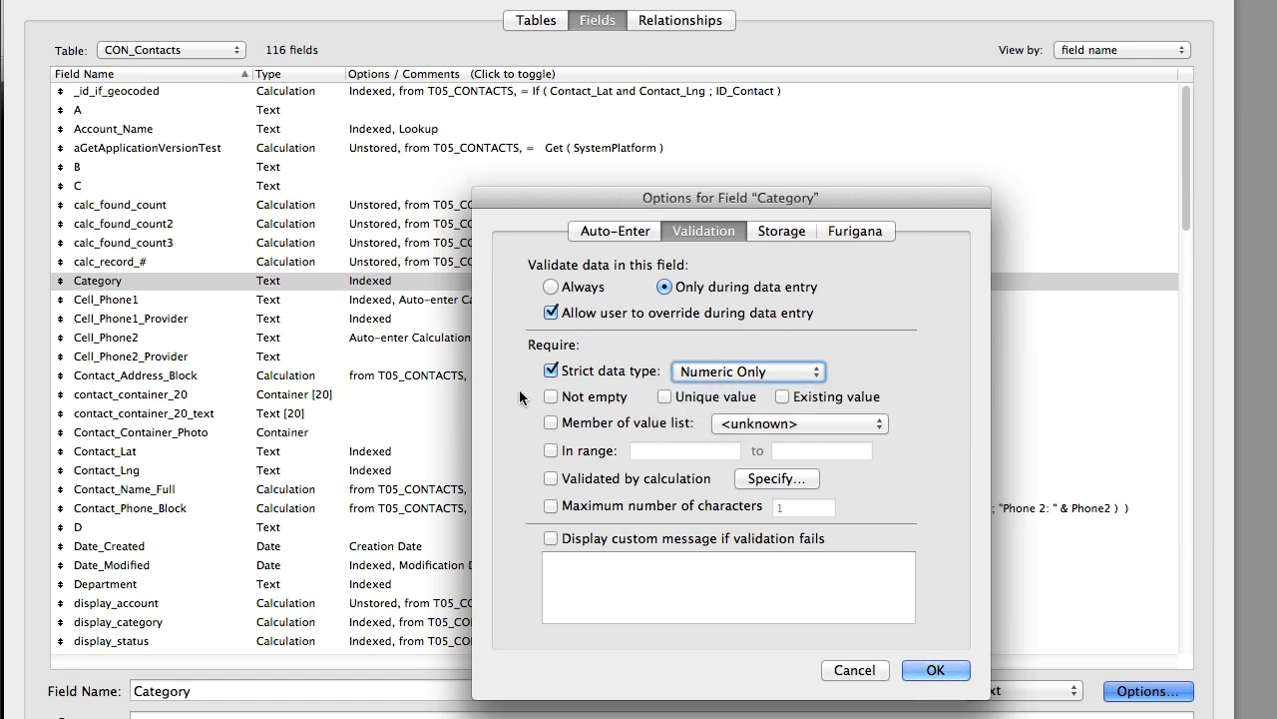
pyautogui.click(552, 396)
pyautogui.click(666, 398)
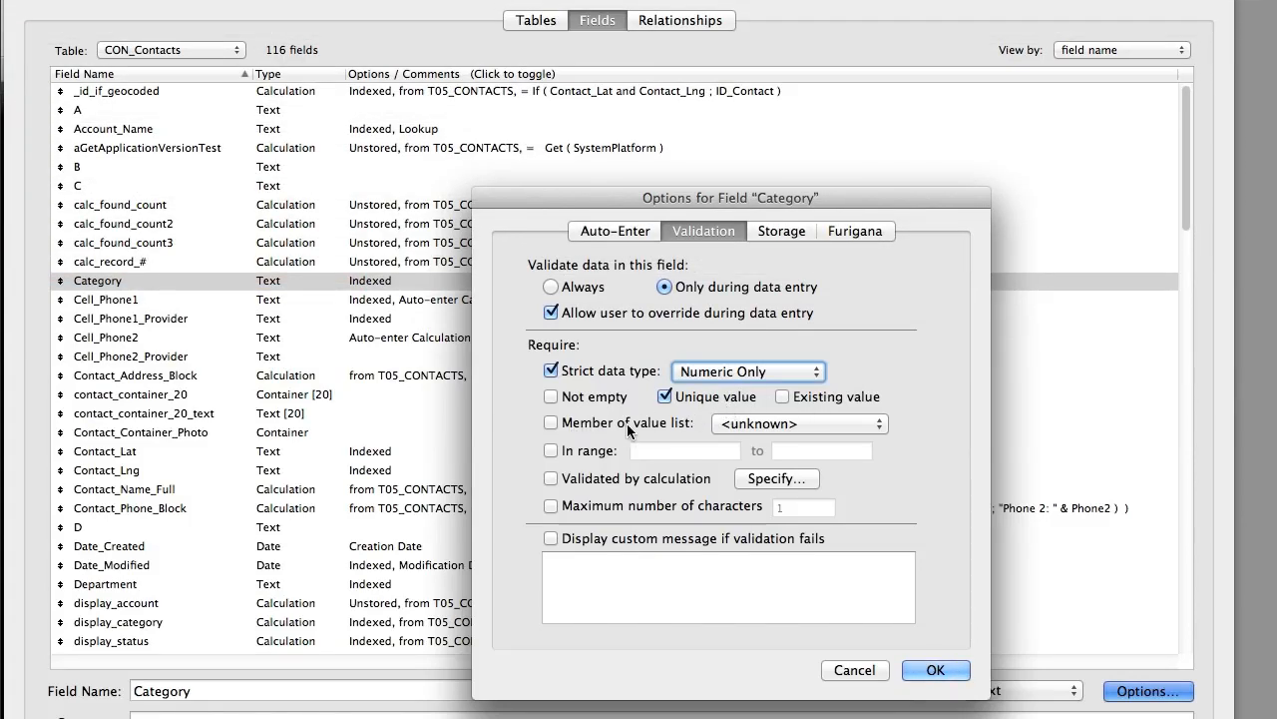
# - Require Category entries to be members of the PRO_Status value list
pyautogui.click(766, 425)
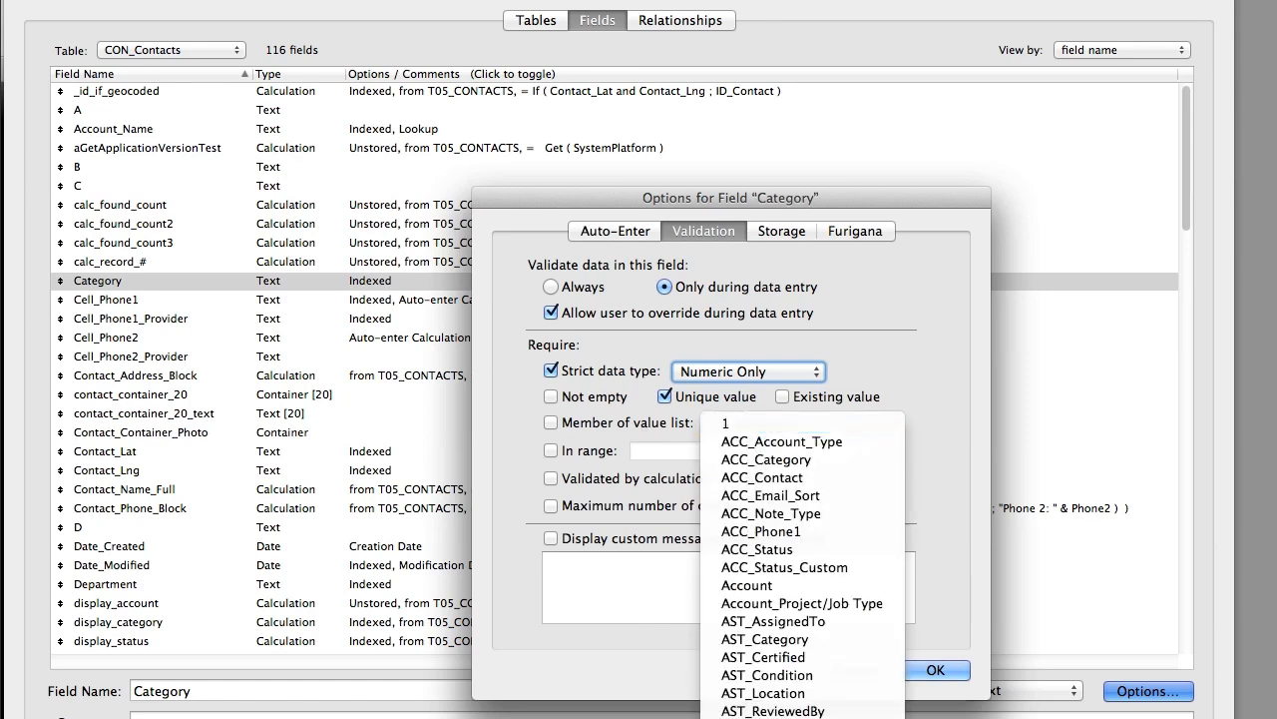
pyautogui.scroll(-15, 803, 599)
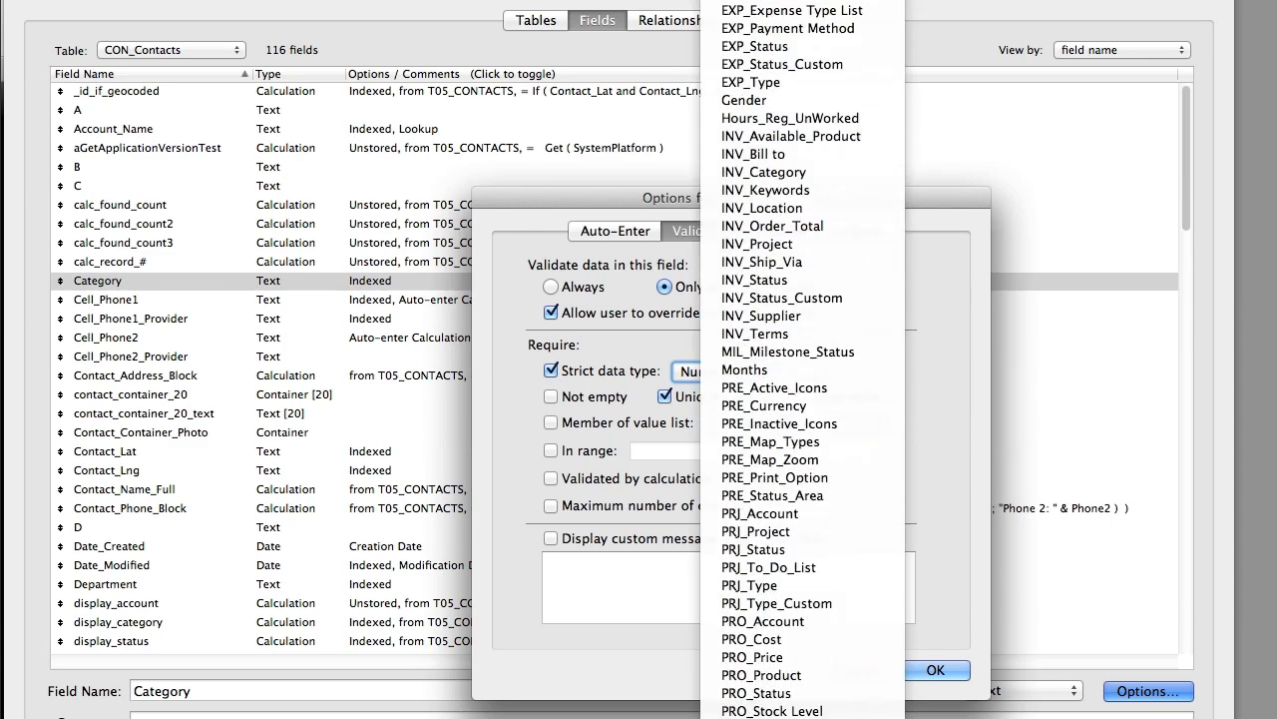
pyautogui.click(798, 692)
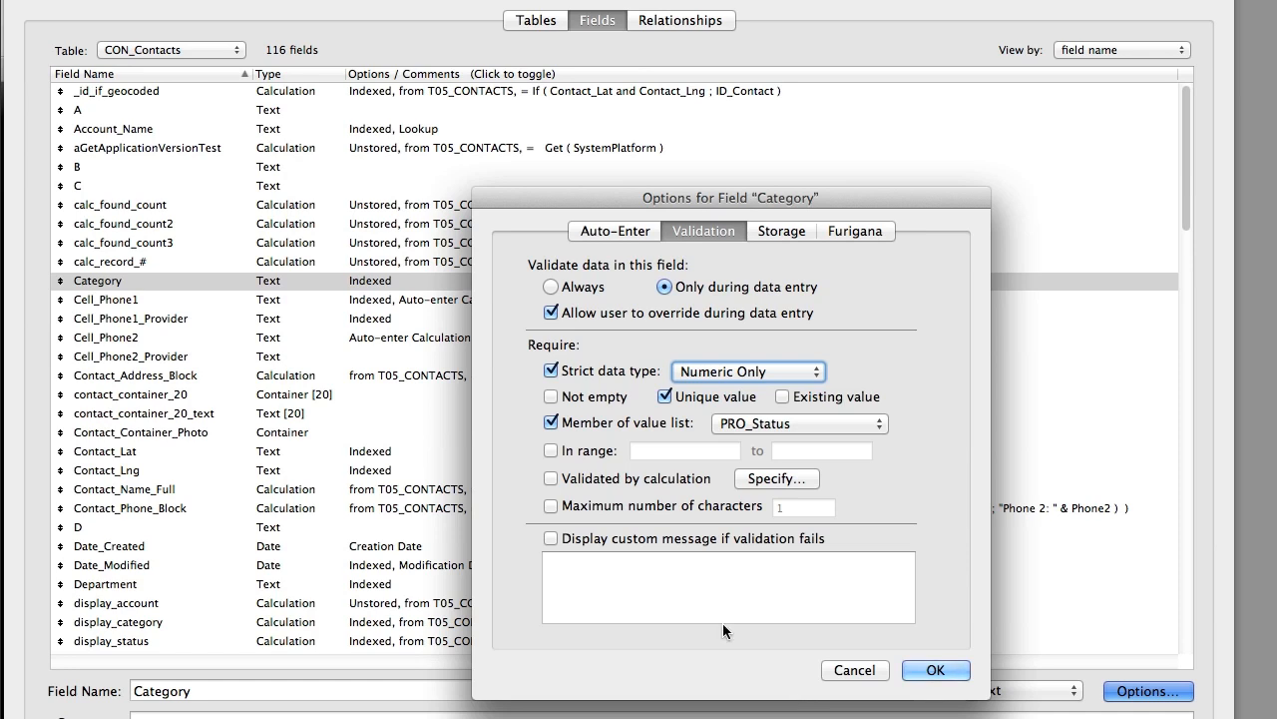
# - Turn off Category's strict data type, unique value and value list requirements
pyautogui.click(551, 370)
pyautogui.click(695, 399)
pyautogui.click(596, 421)
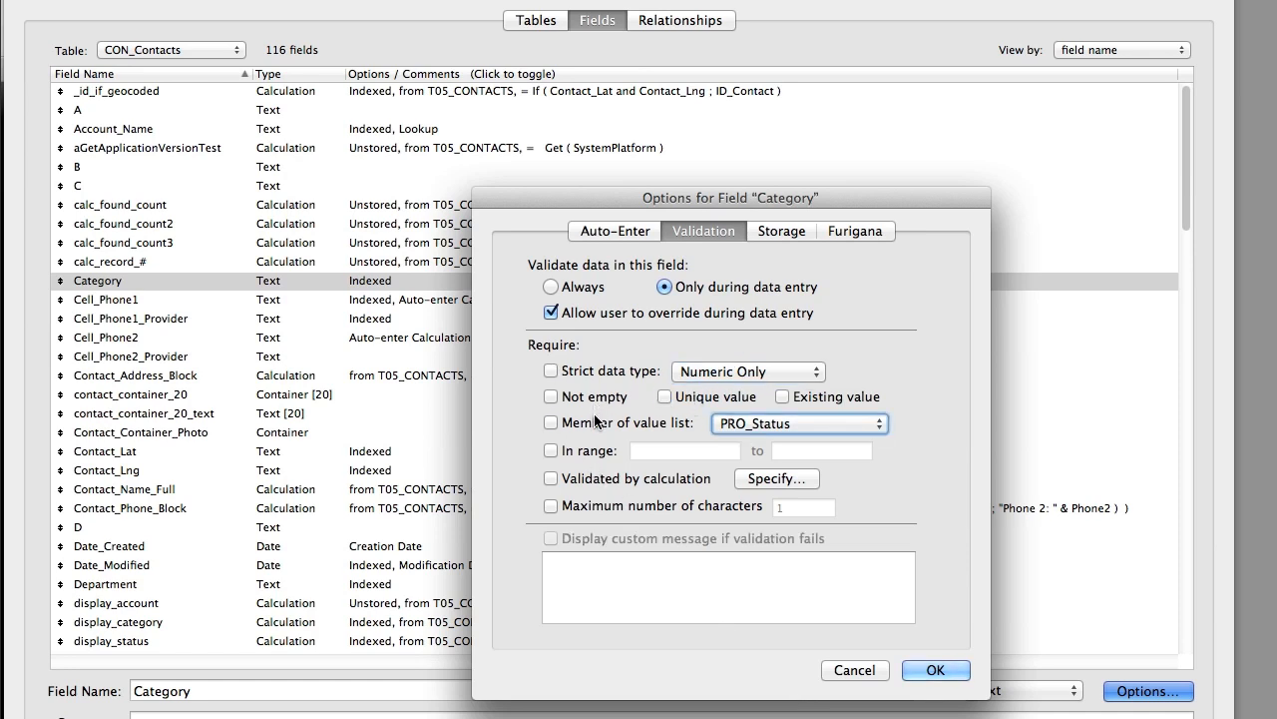
# - Enter a validation range of 2/10/1980 to 10/10/2010 for Category and switch the range requirement off again
pyautogui.click(561, 454)
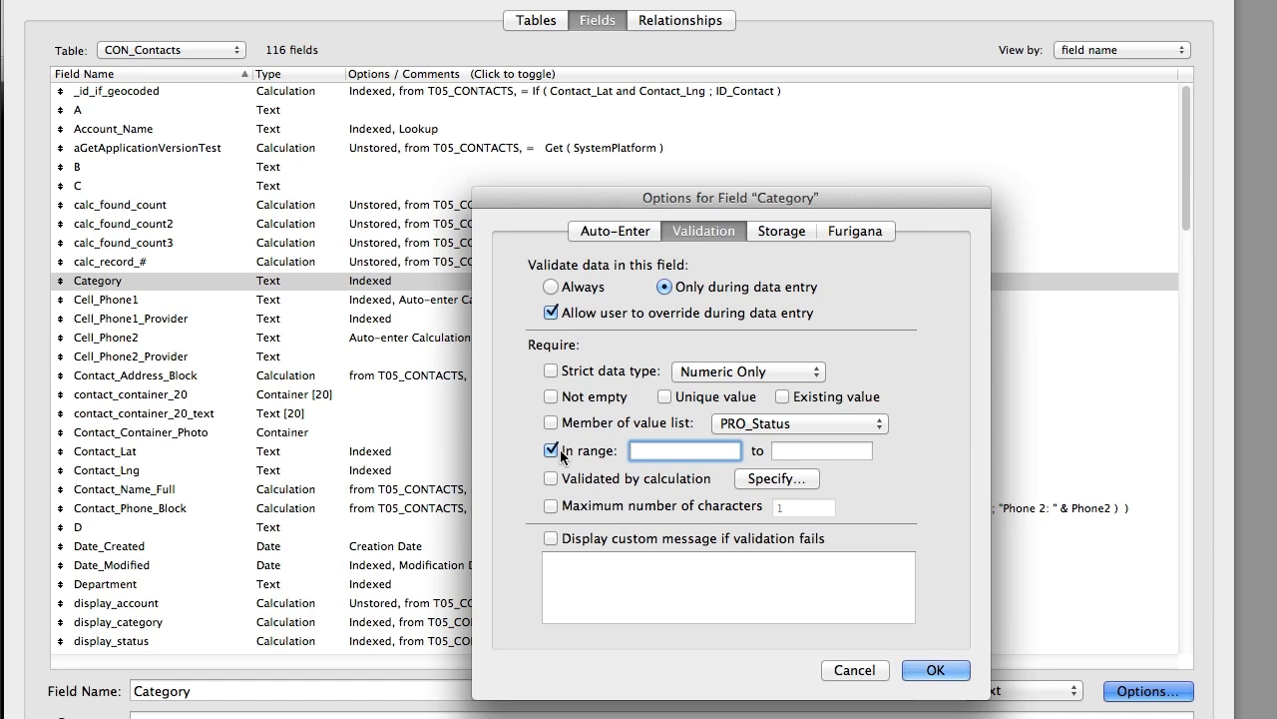
pyautogui.write('2/10/1980')
pyautogui.click(808, 453)
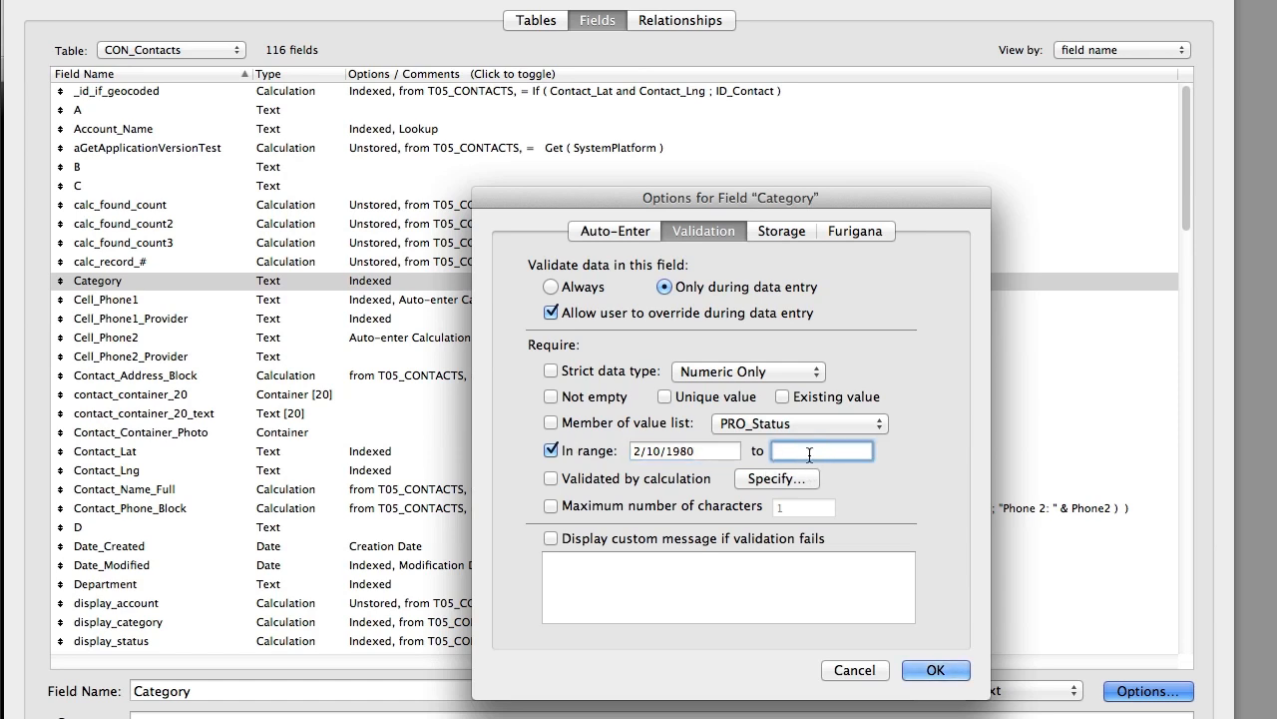
pyautogui.write('10/10/2010')
pyautogui.click(549, 451)
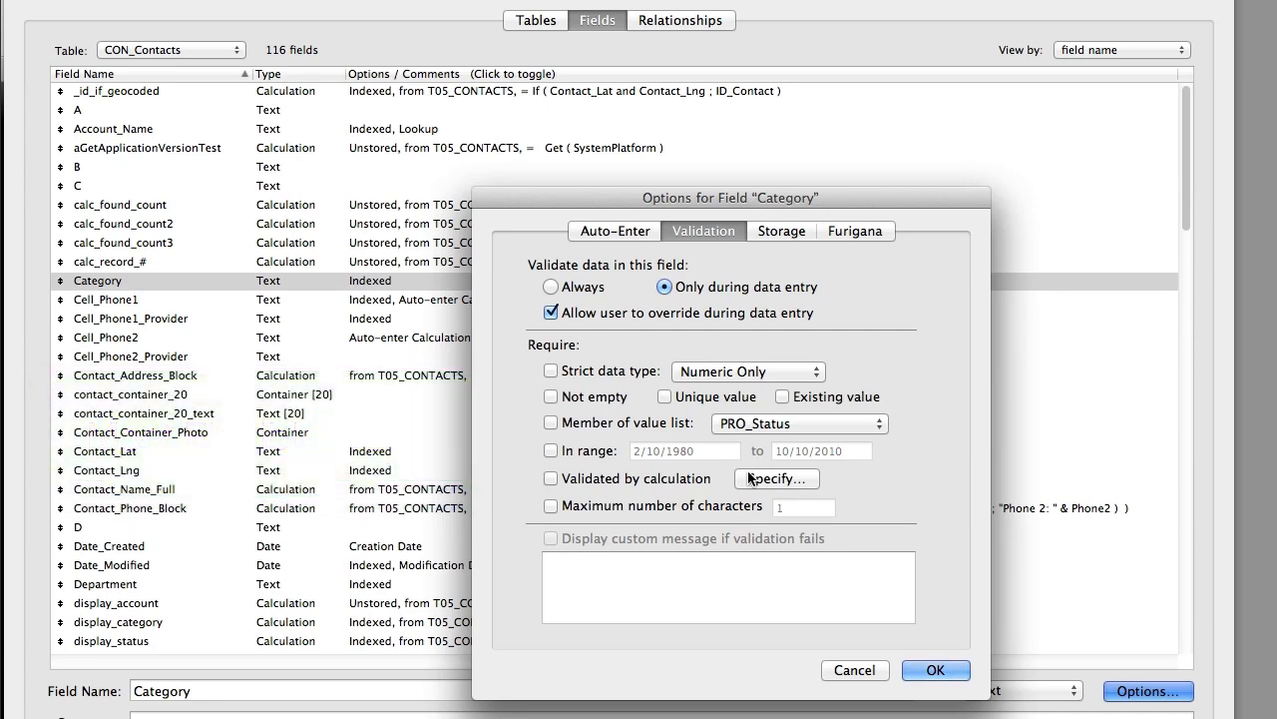
# - Open and cancel Category's validation calculation, and switch the maximum number of characters requirement on and off
pyautogui.click(550, 478)
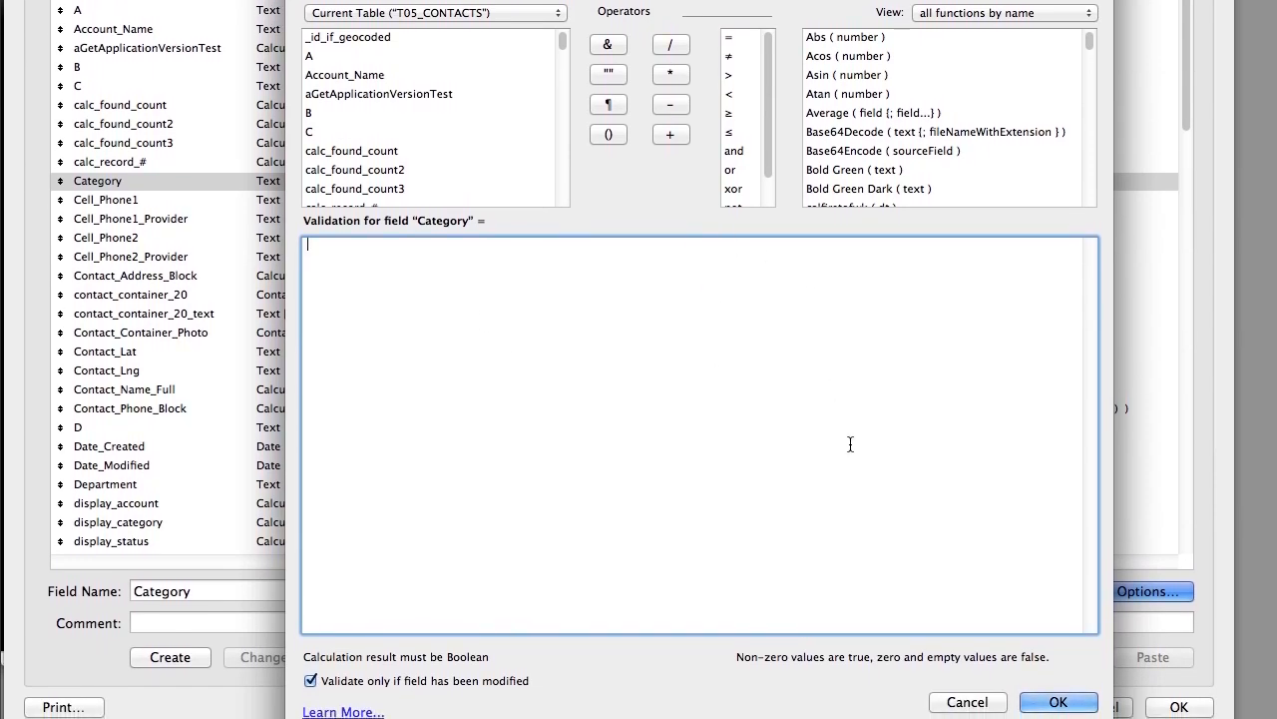
pyautogui.click(969, 702)
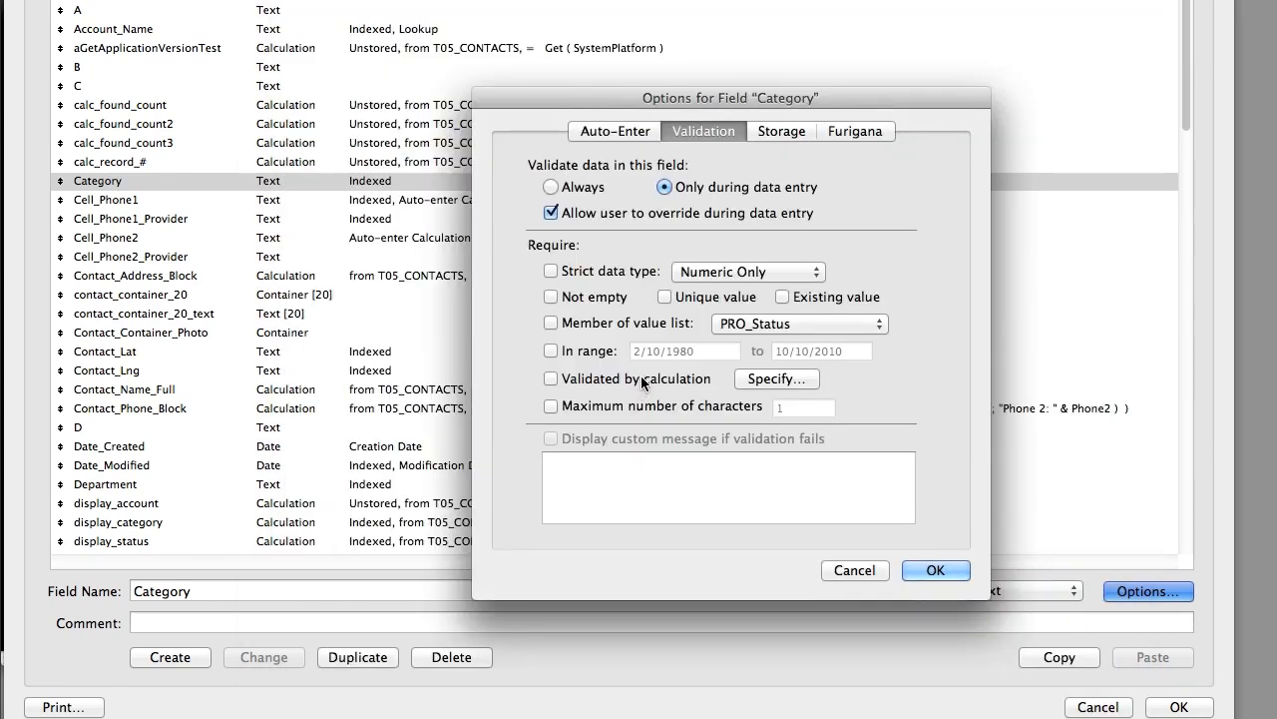
pyautogui.click(551, 408)
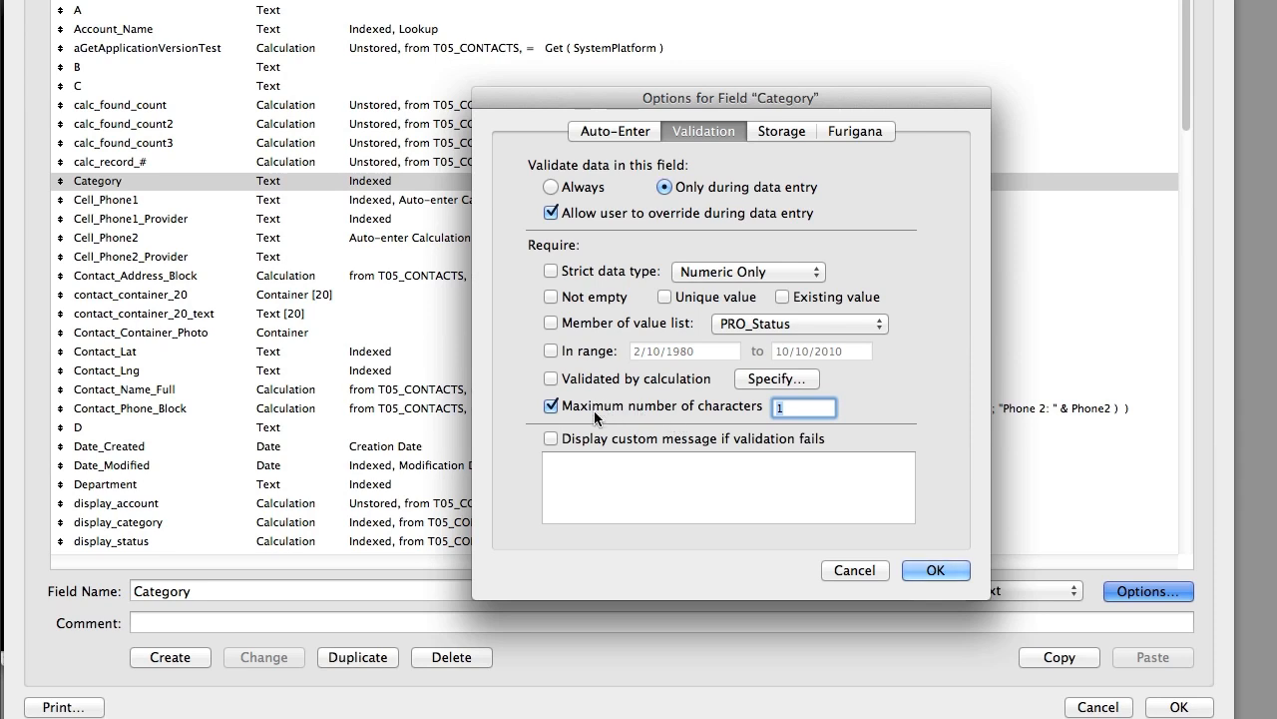
pyautogui.click(551, 407)
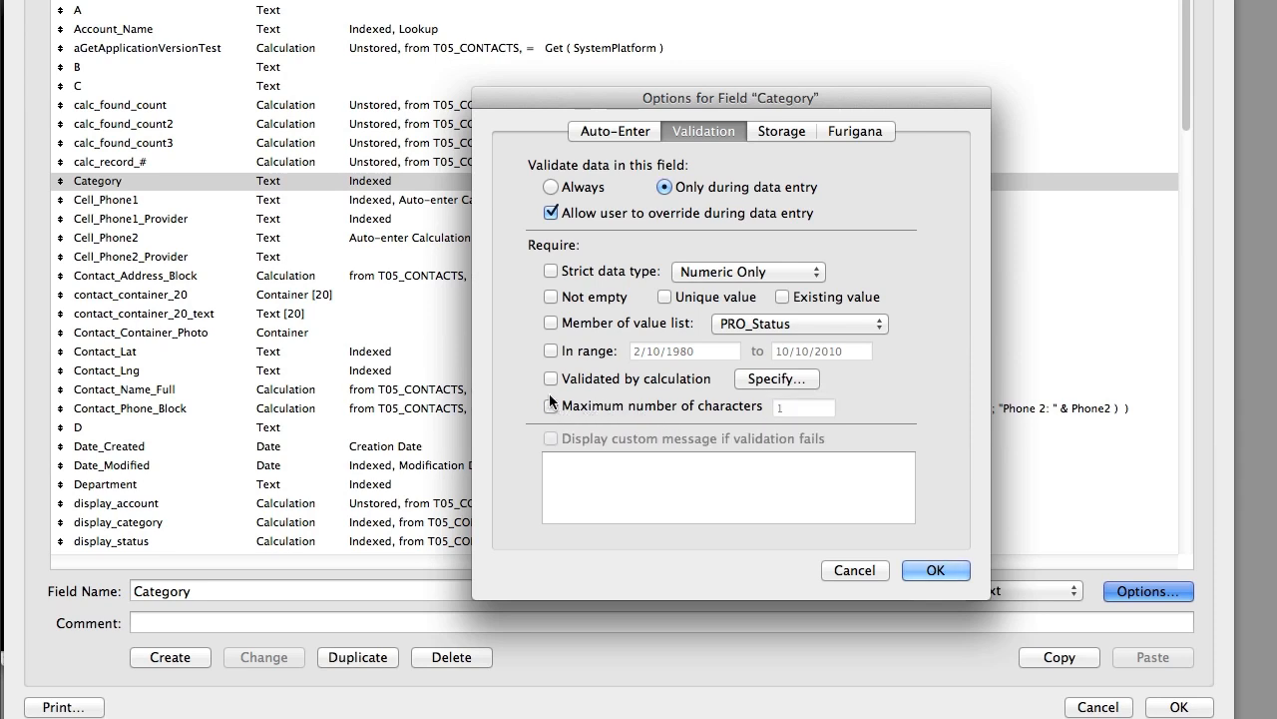
# - Reopen the validation calculation for Category and browse to the end of the function list
pyautogui.click(548, 380)
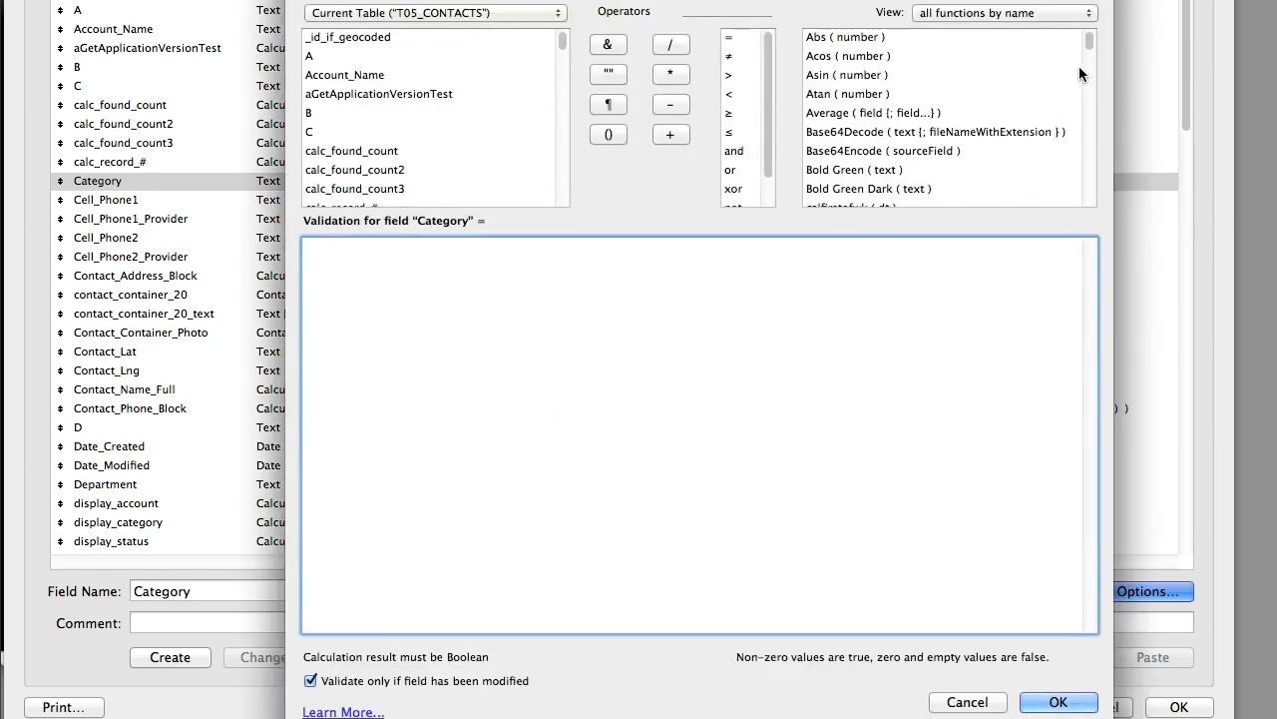
pyautogui.moveTo(1089, 42); pyautogui.dragTo(1074, 192)
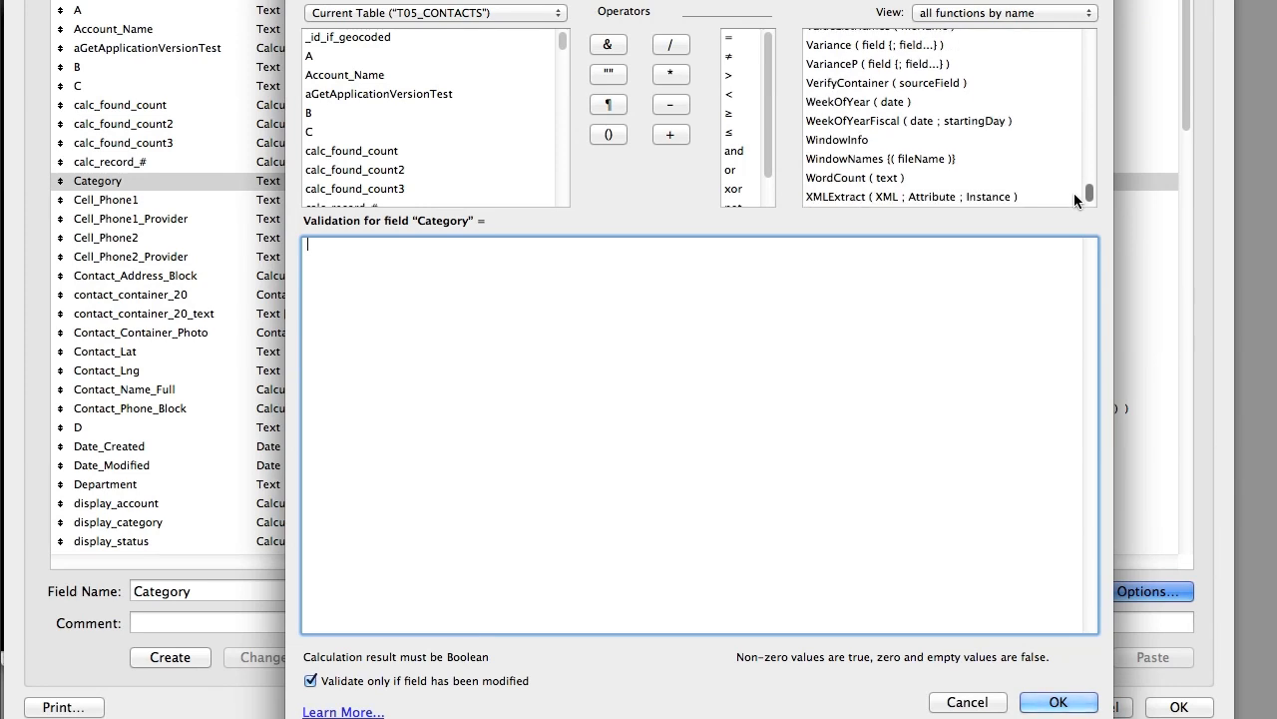
# - Define Category's validation calculation as WordCount ( Category ) < 80 and accept it
pyautogui.click(817, 178)
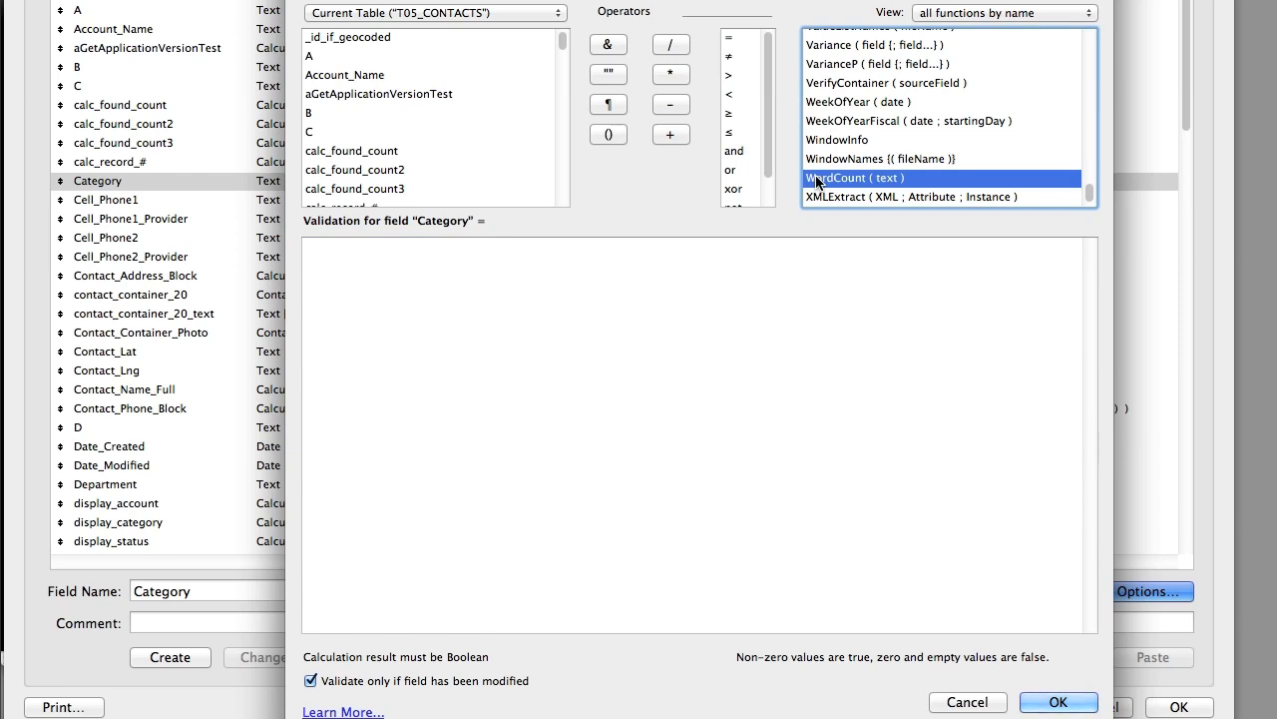
pyautogui.doubleClick(822, 181)
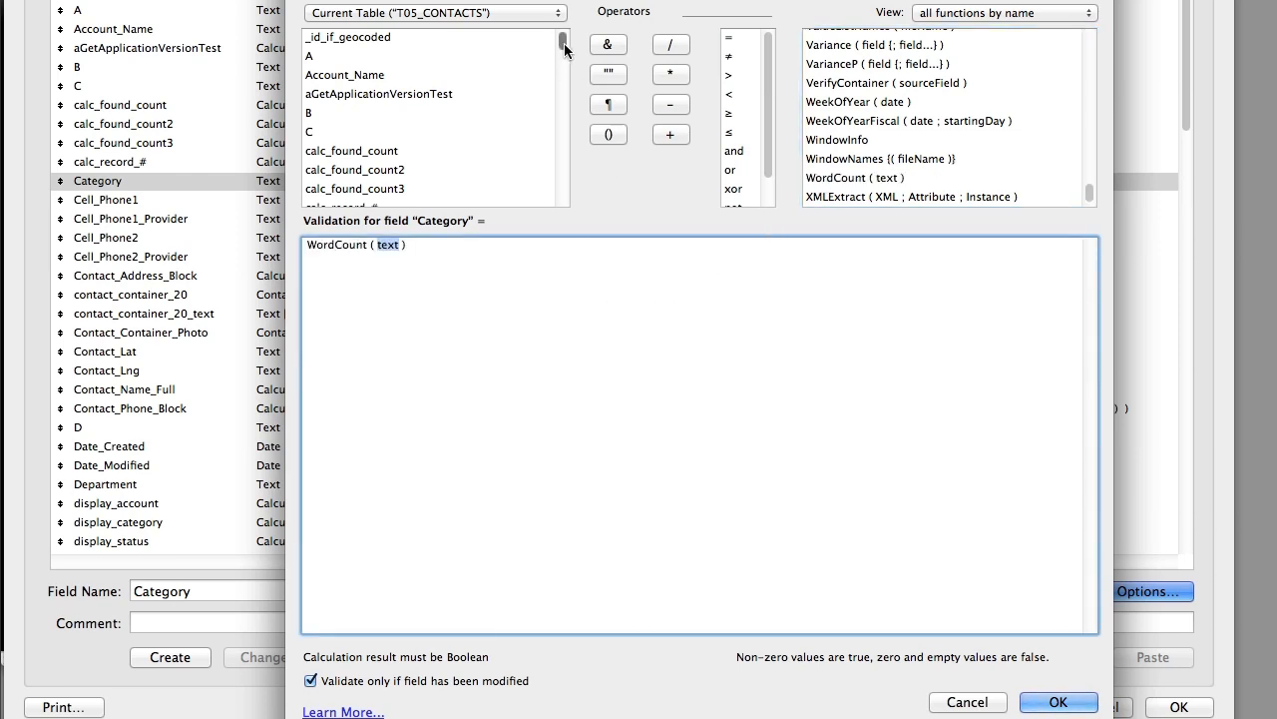
pyautogui.scroll(-6, 560, 61)
pyautogui.scroll(3, 561, 66)
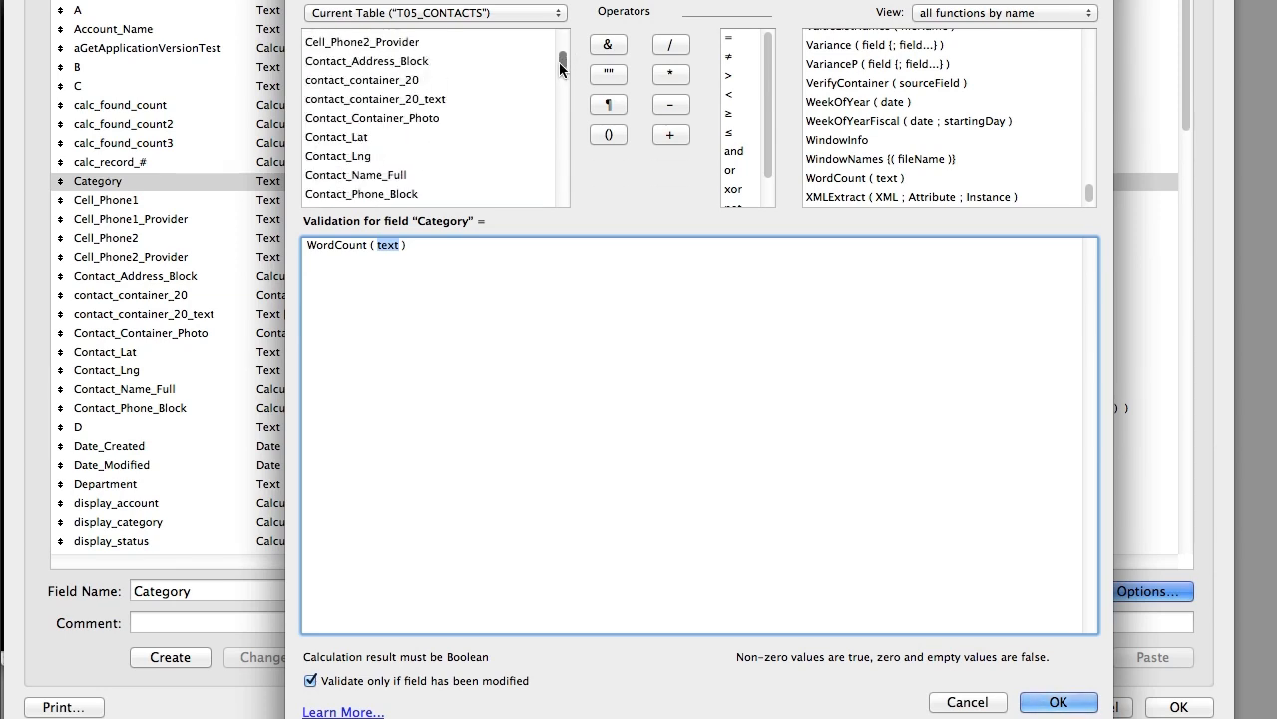
pyautogui.moveTo(560, 68); pyautogui.dragTo(560, 57)
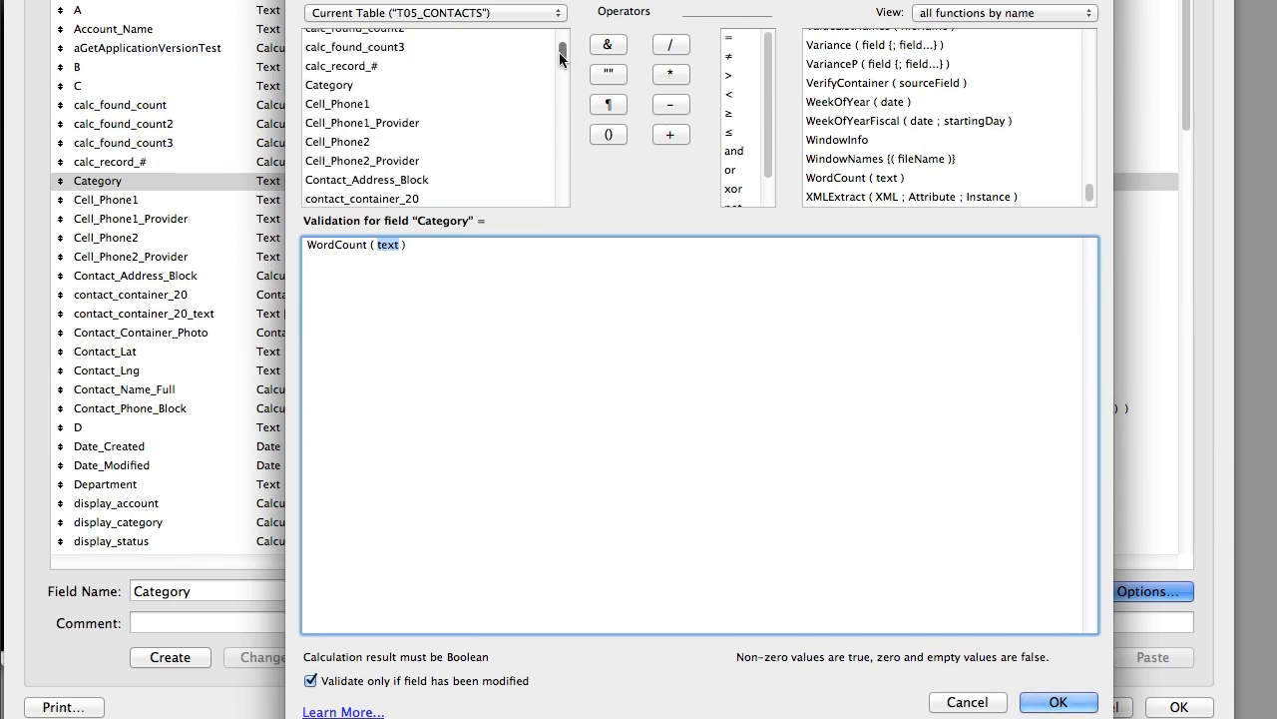
pyautogui.doubleClick(357, 84)
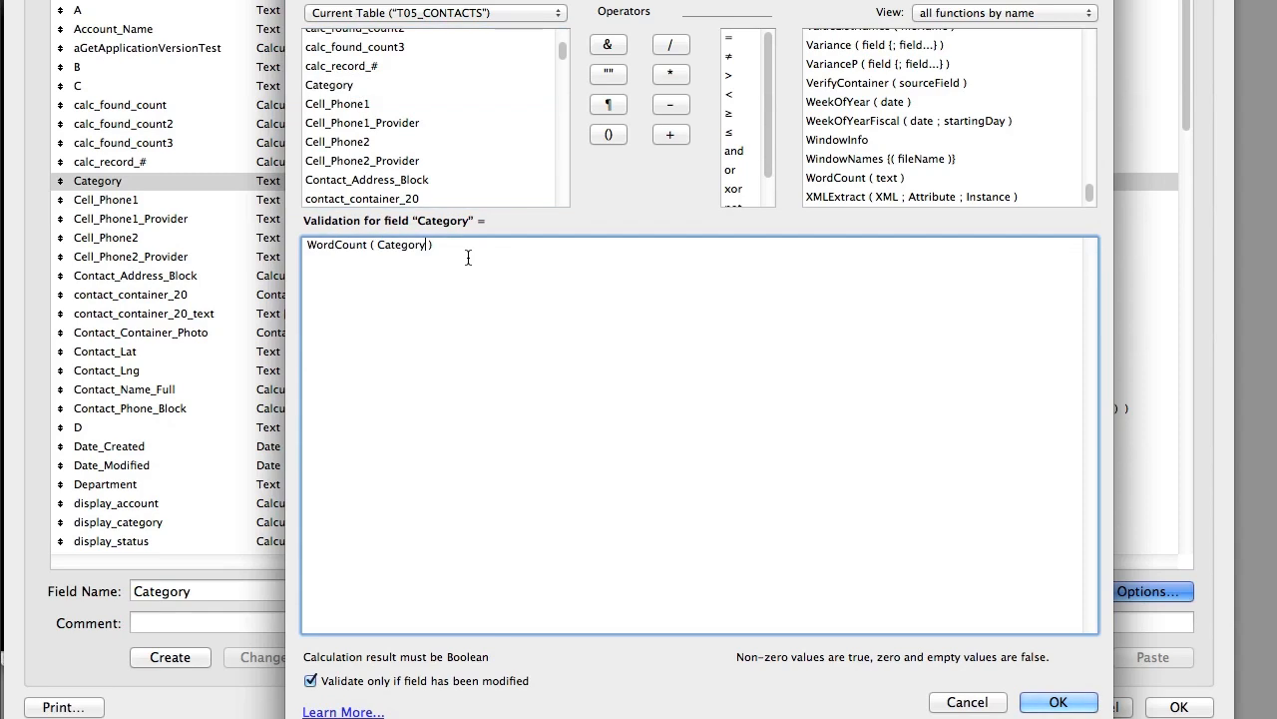
pyautogui.press('End')
pyautogui.write('< ')
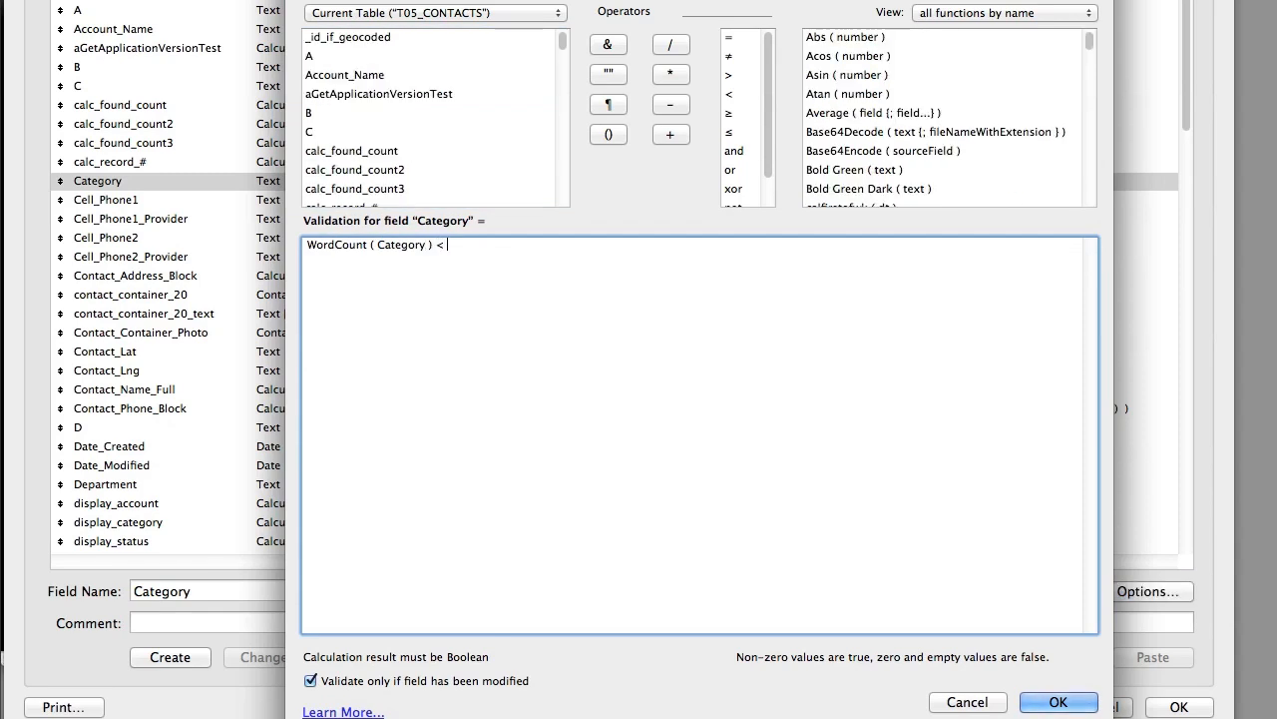
pyautogui.write('80')
pyautogui.click(1052, 704)
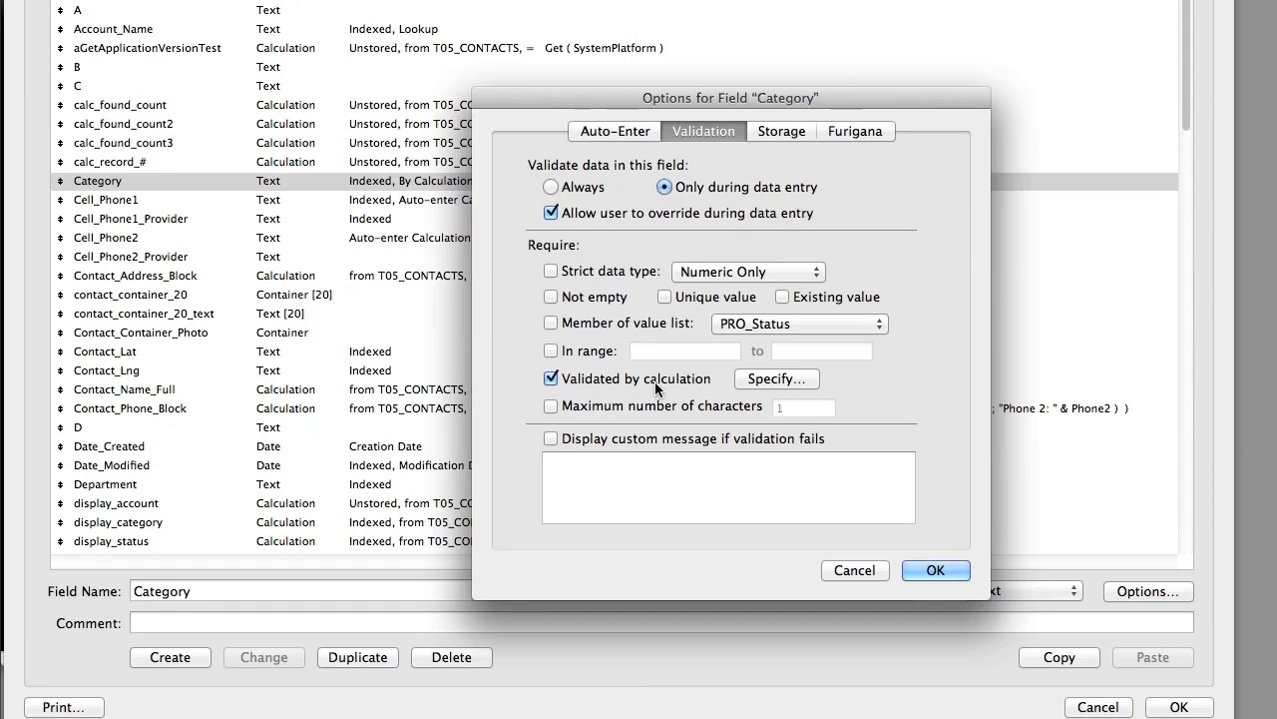
# - Add the custom validation message "You need less than 80 words!", disallow user override during data entry, and save the database changes
pyautogui.click(550, 438)
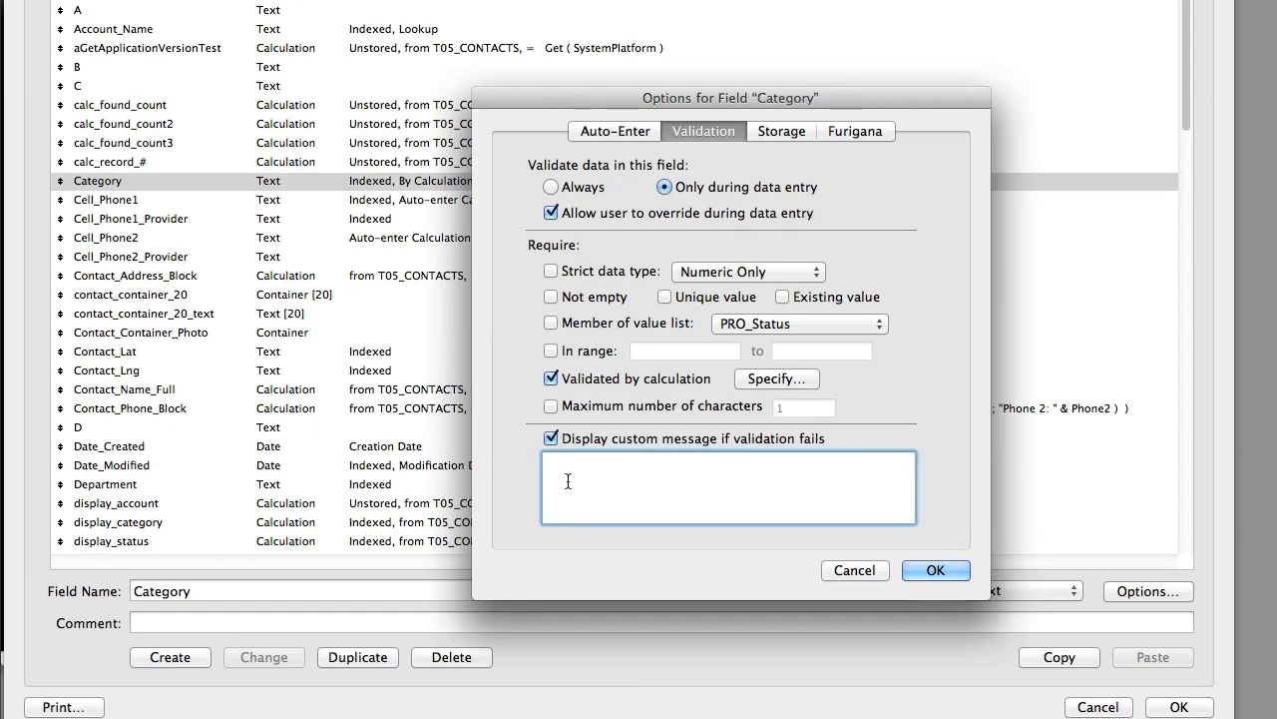
pyautogui.write('You need less than 80 words!')
pyautogui.click(571, 214)
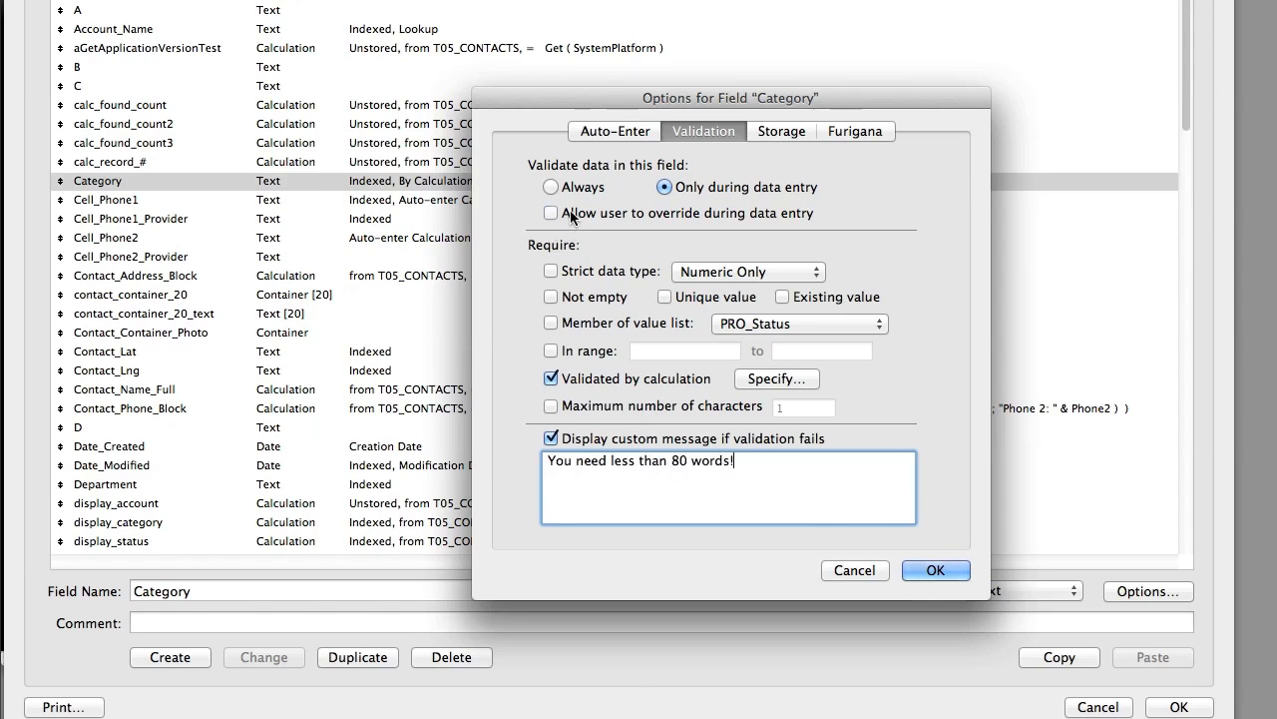
pyautogui.click(934, 566)
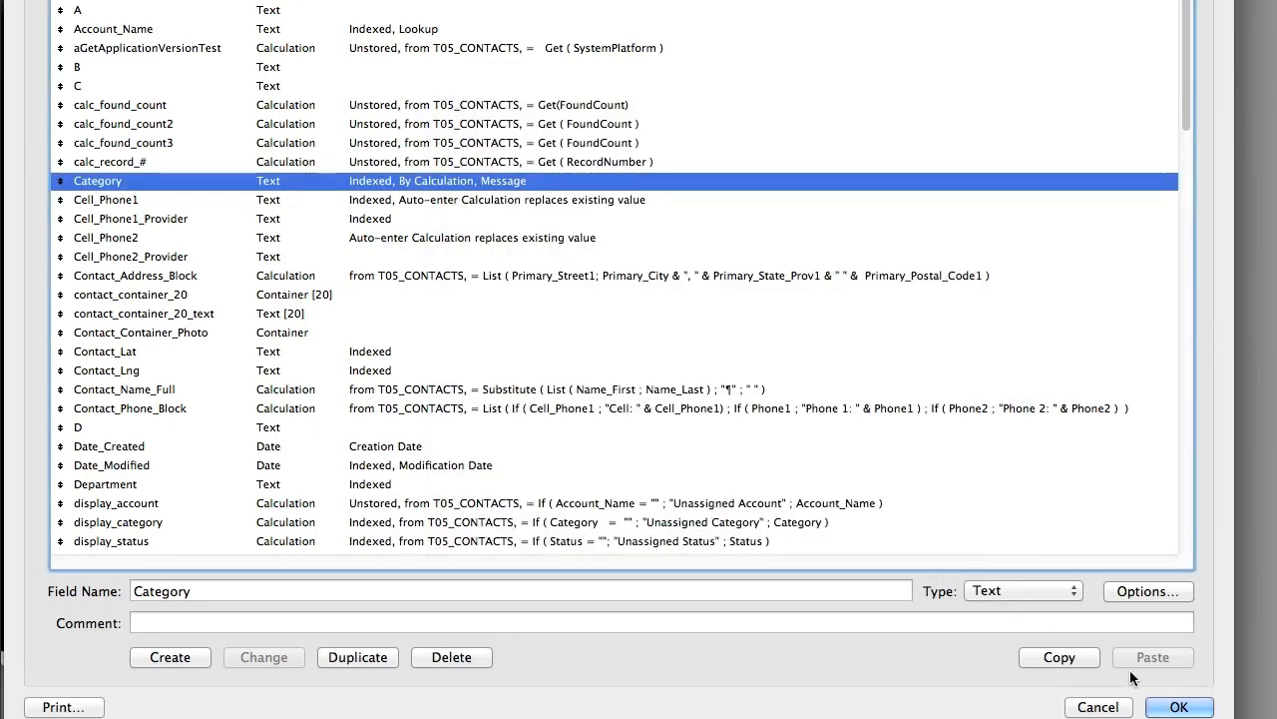
pyautogui.click(1175, 705)
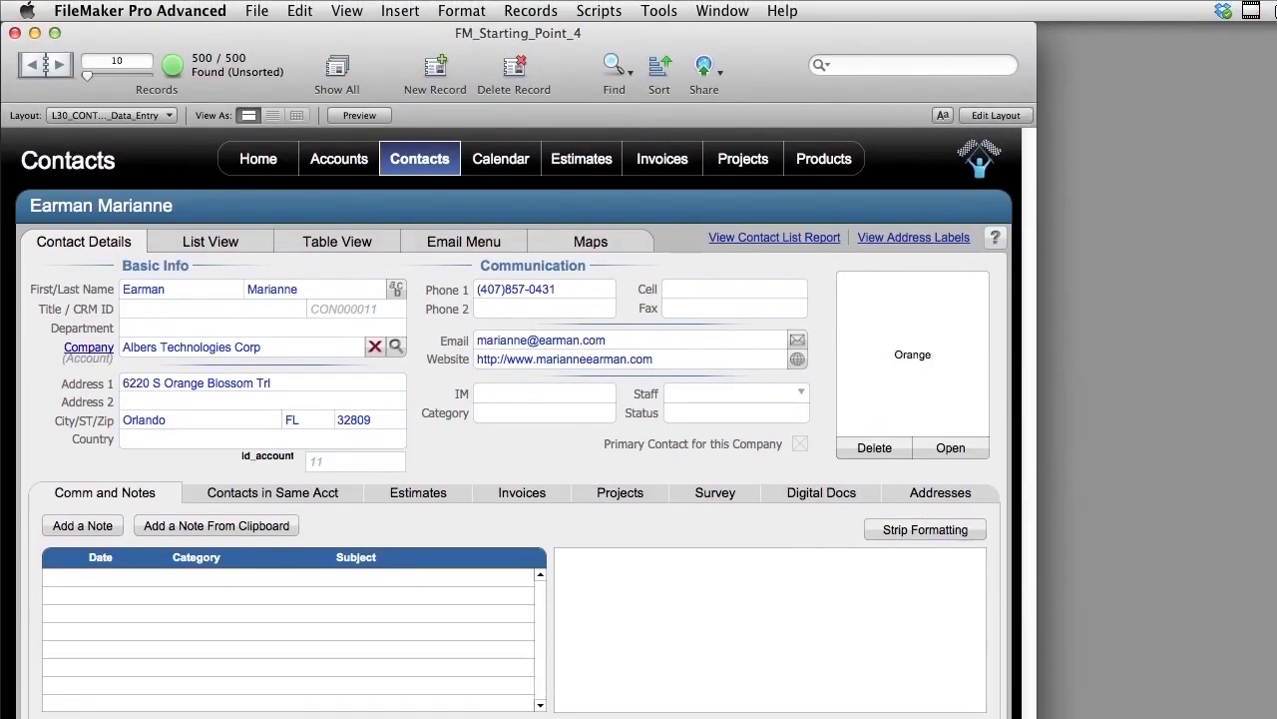
# - Enter "The is a test of the emergency broadcasting system" in the contact's Category field and commit the record
pyautogui.click(525, 412)
pyautogui.write('The is a test of the emergency broadcasting system')
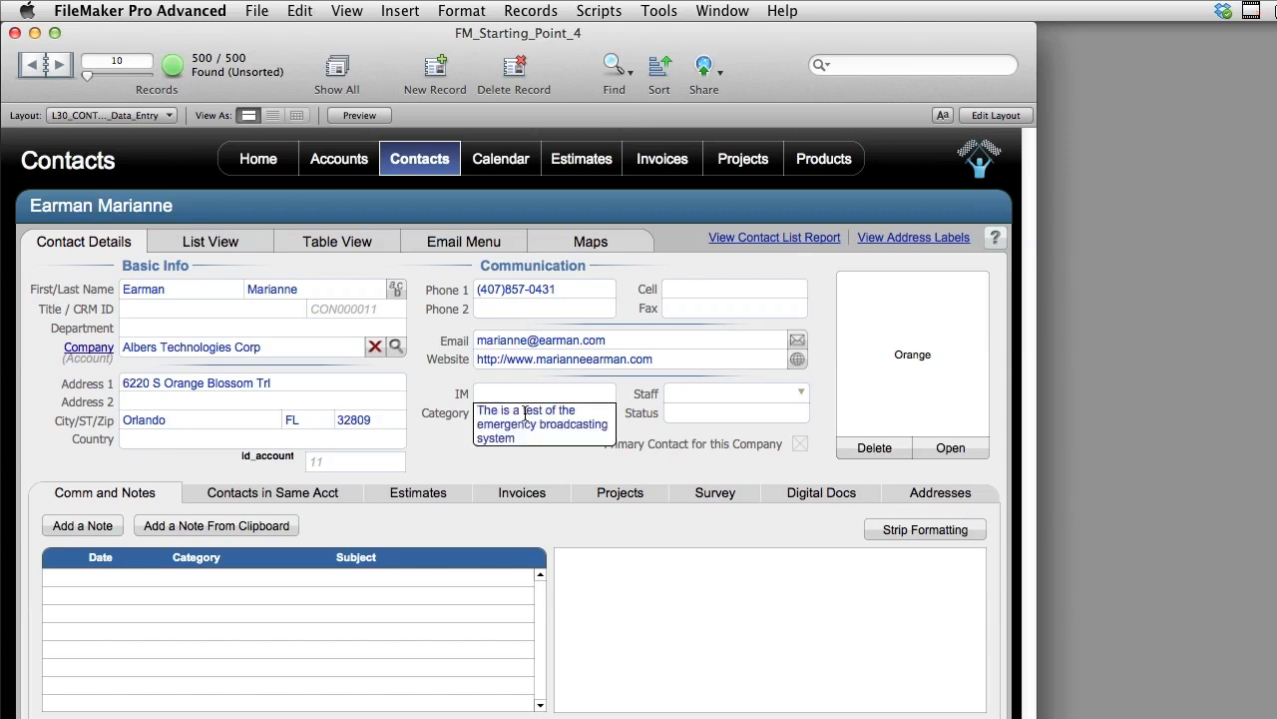
pyautogui.click(537, 463)
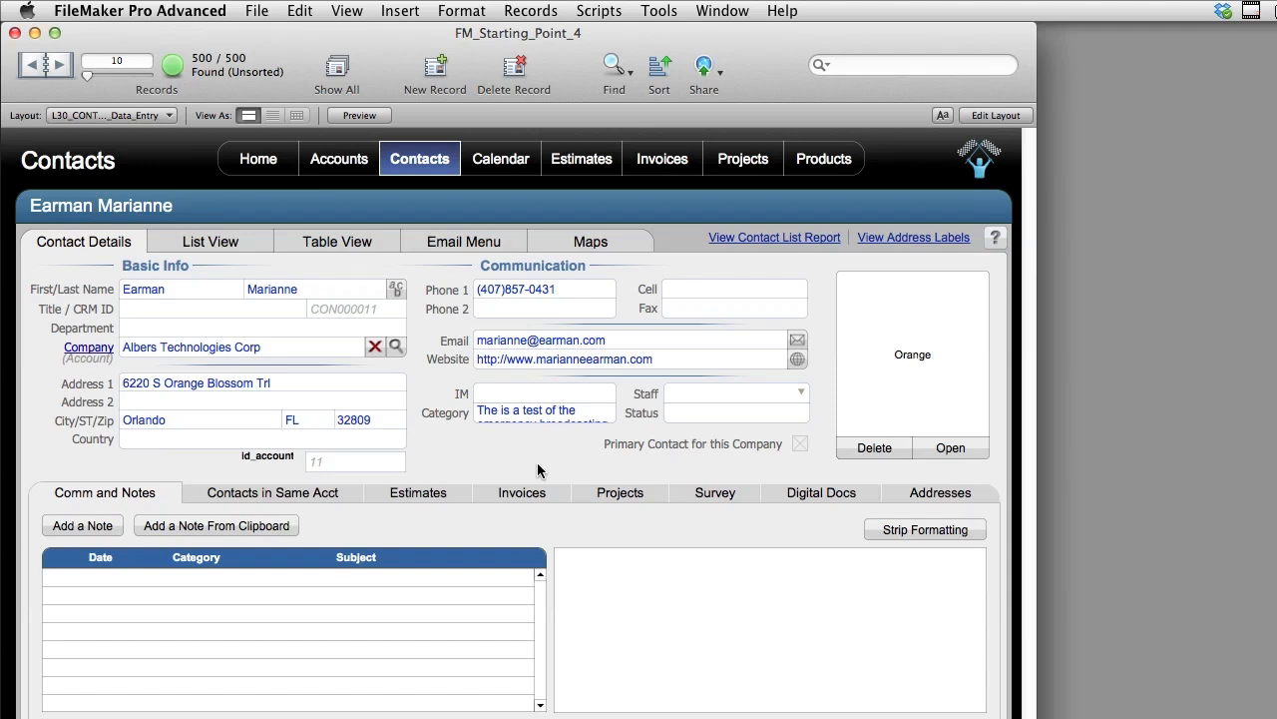
# - Add "airwaves." to the end of the Category text and copy the whole text
pyautogui.click(535, 416)
pyautogui.press('super+a')
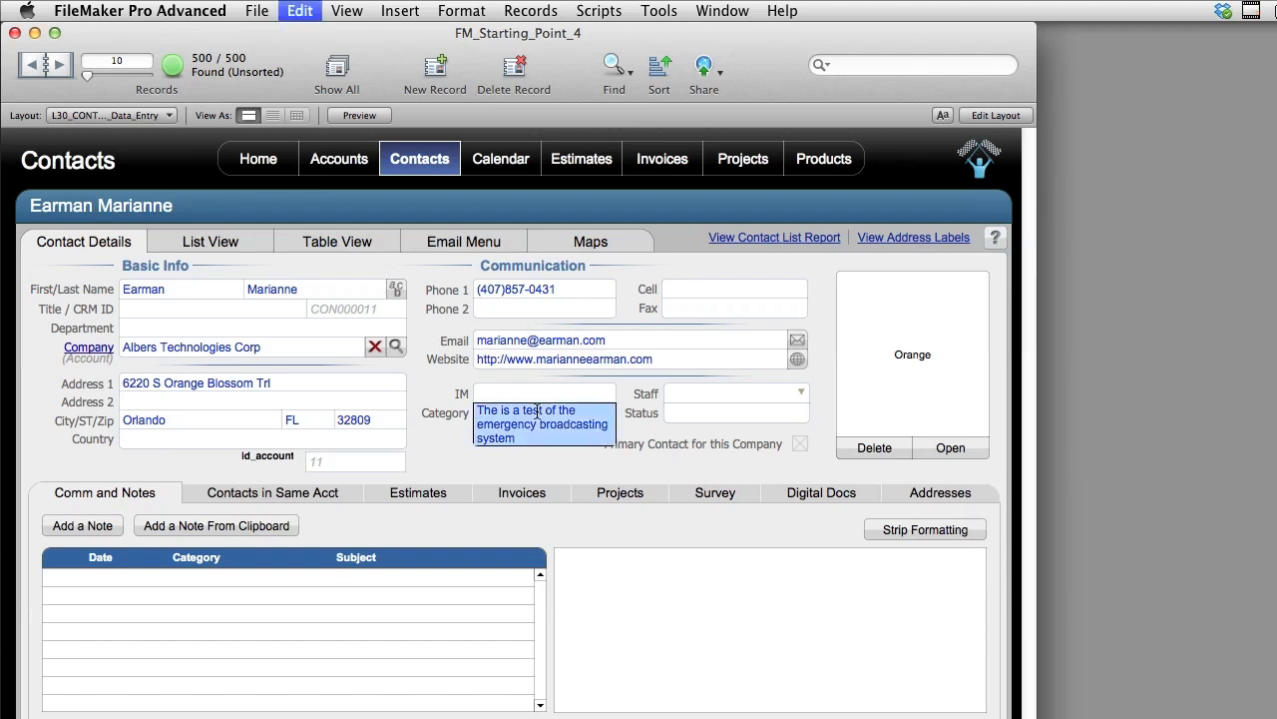
pyautogui.click(522, 440)
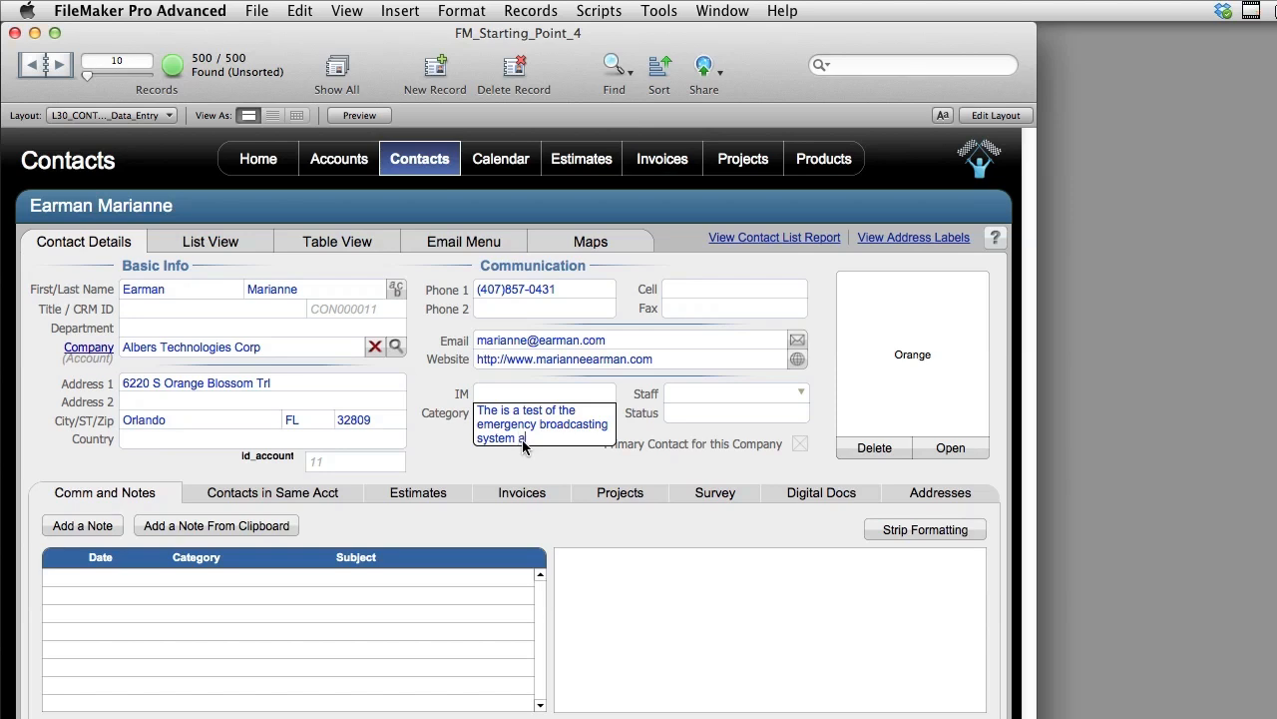
pyautogui.write('airwaves.')
pyautogui.press('super+a')
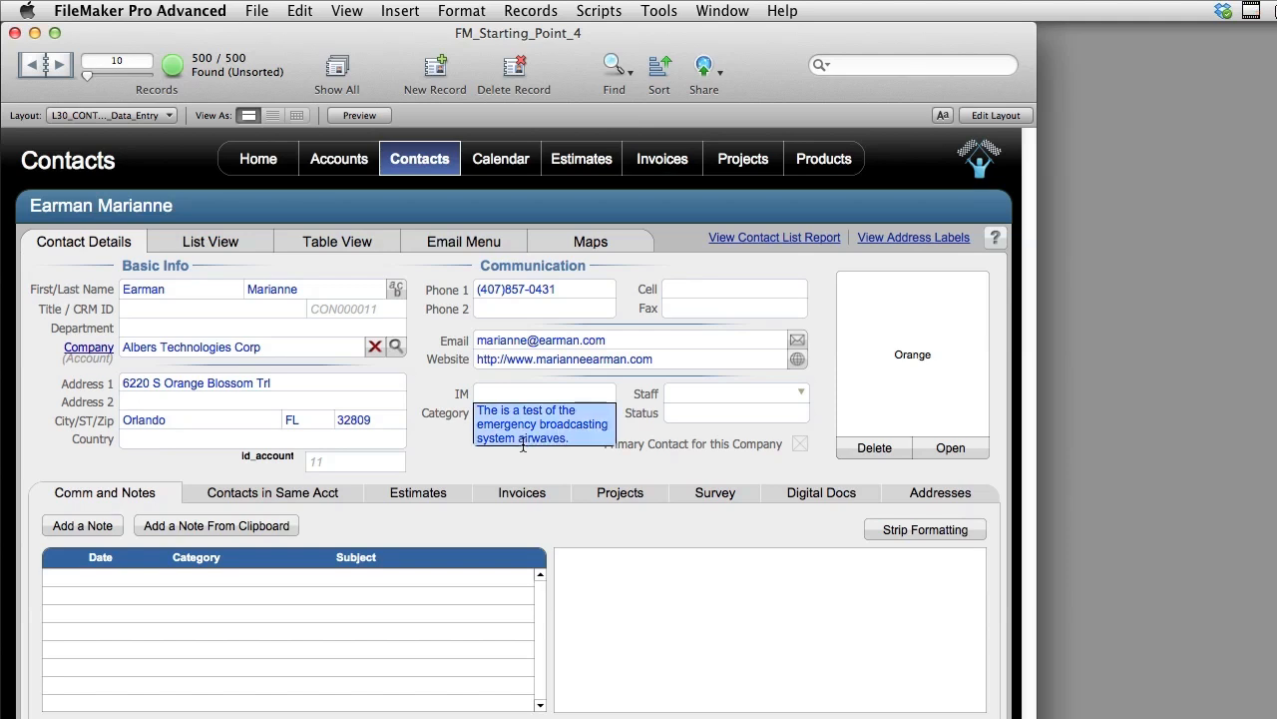
pyautogui.press('super+c')
pyautogui.press('Right')
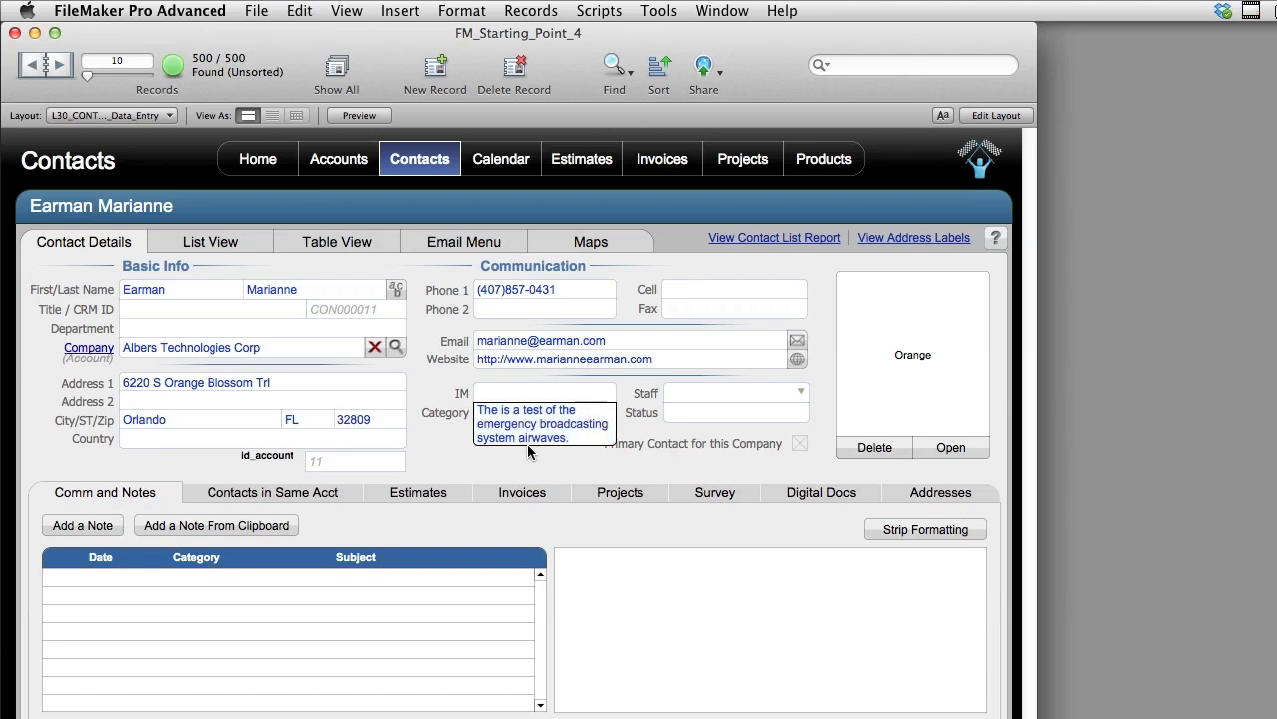
# - Paste the copied sentence five times at the end of the Category text and commit the record
pyautogui.press('super+v')
pyautogui.press('super+v')
pyautogui.press('super+v')
pyautogui.press('super+v')
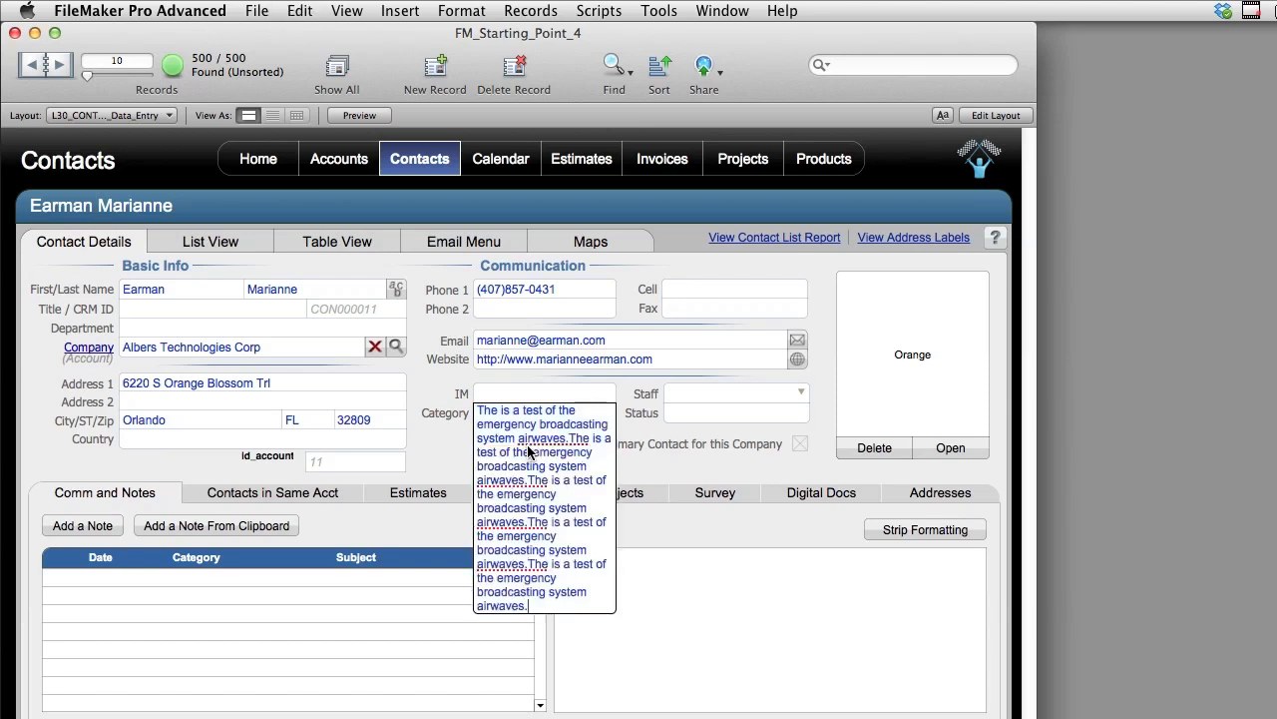
pyautogui.press('super+v')
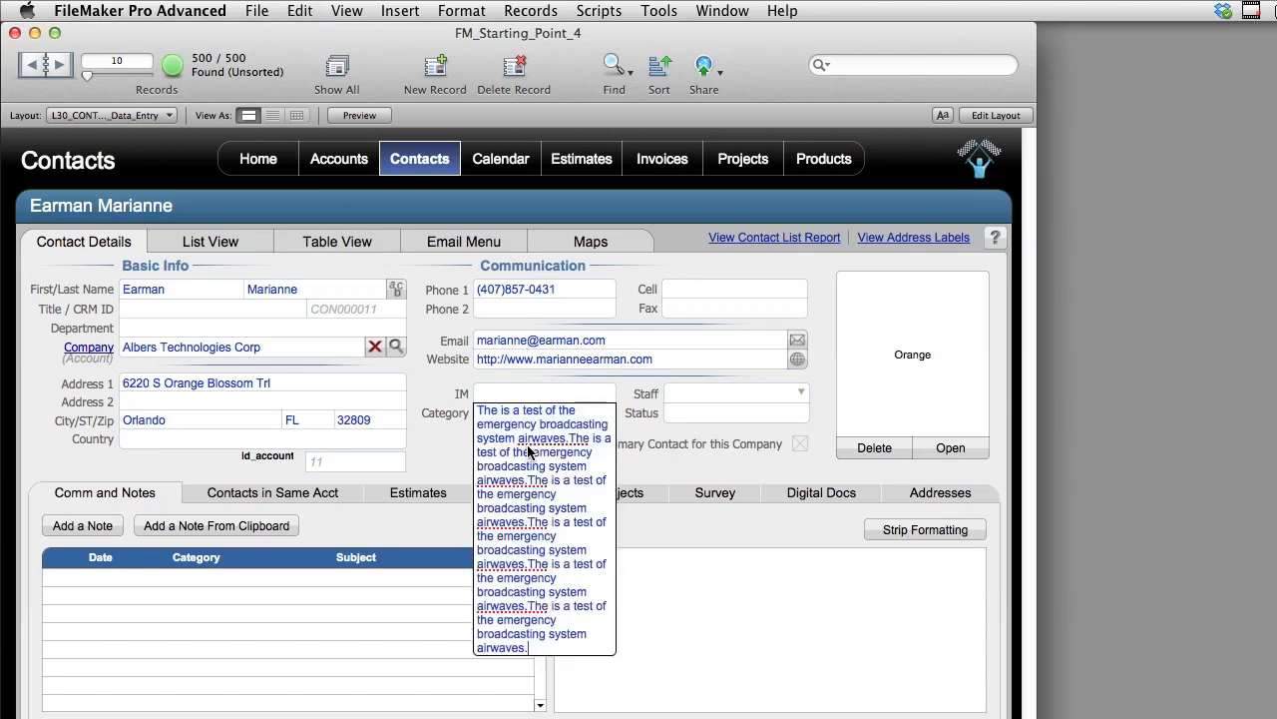
pyautogui.click(656, 532)
# - Paste the sentence into Category once more, try to commit the record, and revert the record's changes
pyautogui.click(559, 419)
pyautogui.press('super+v')
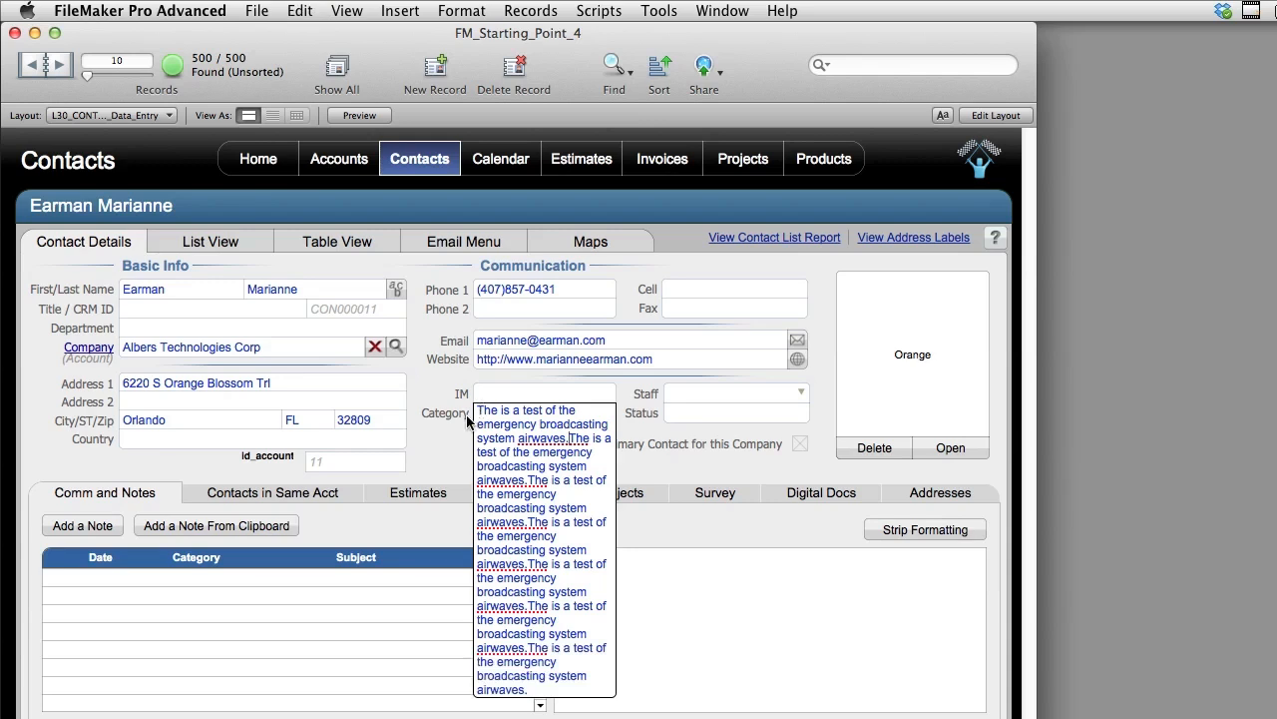
pyautogui.click(443, 448)
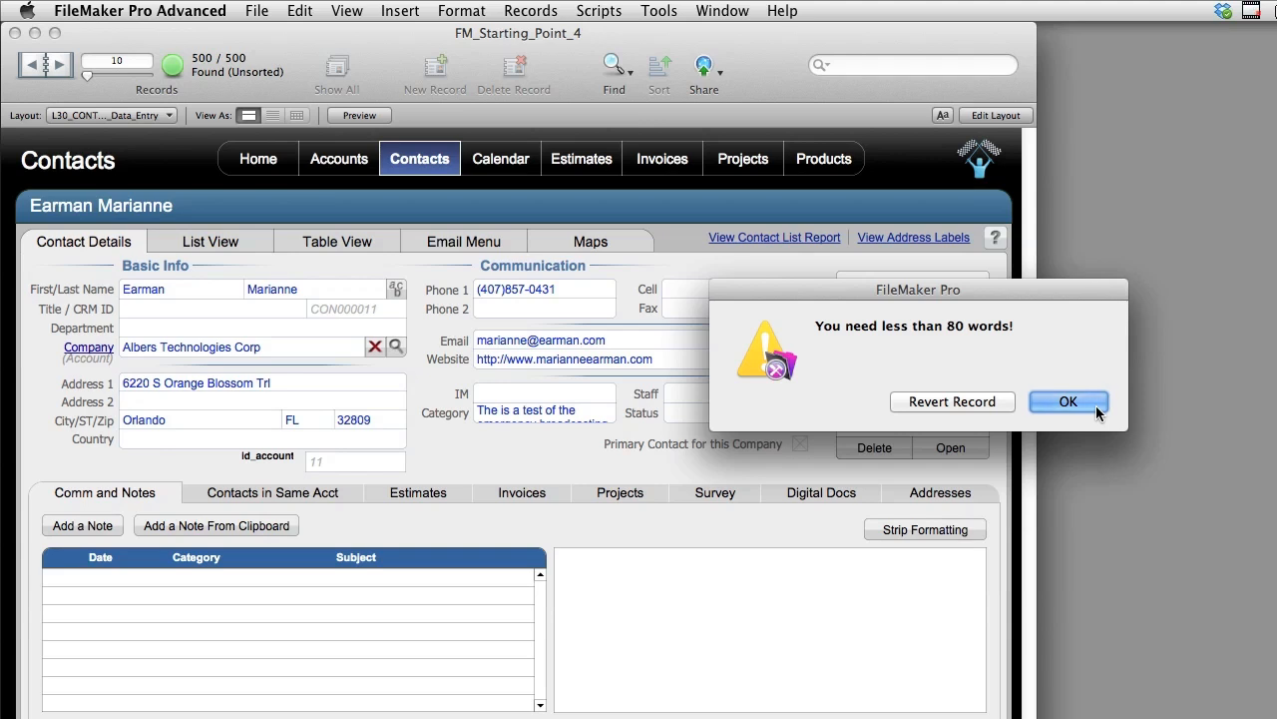
pyautogui.click(979, 403)
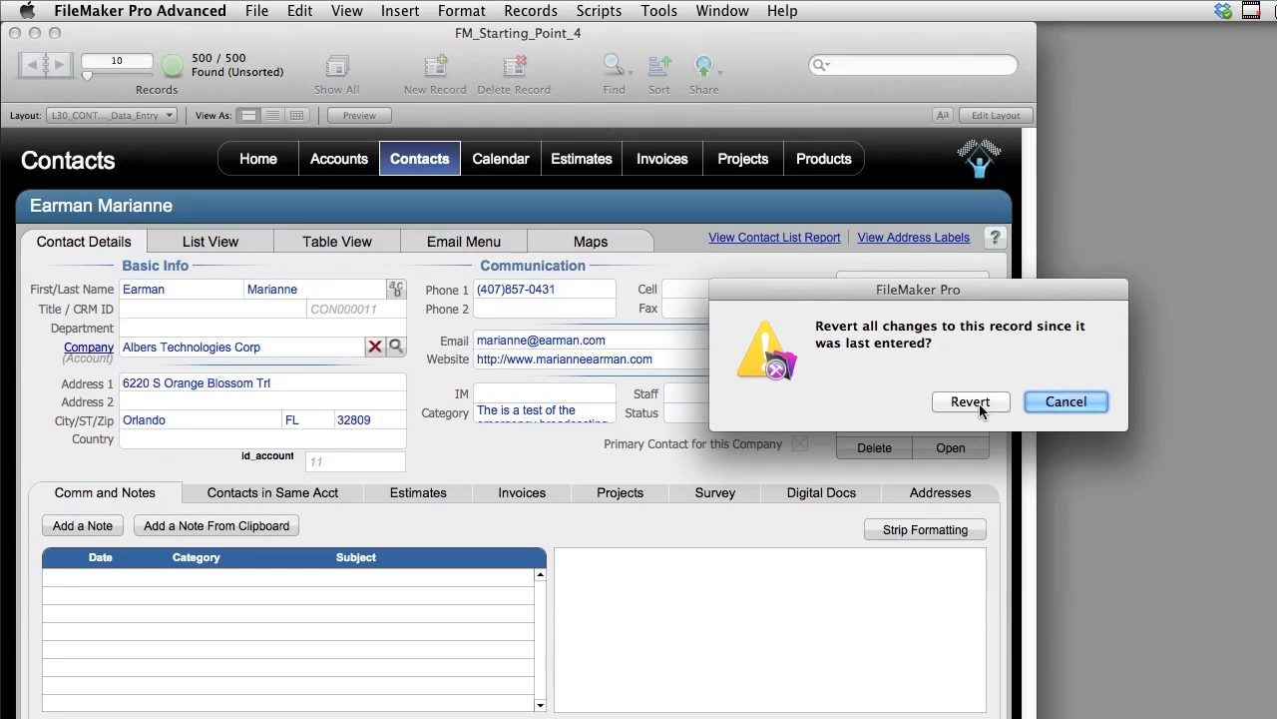
pyautogui.click(979, 404)
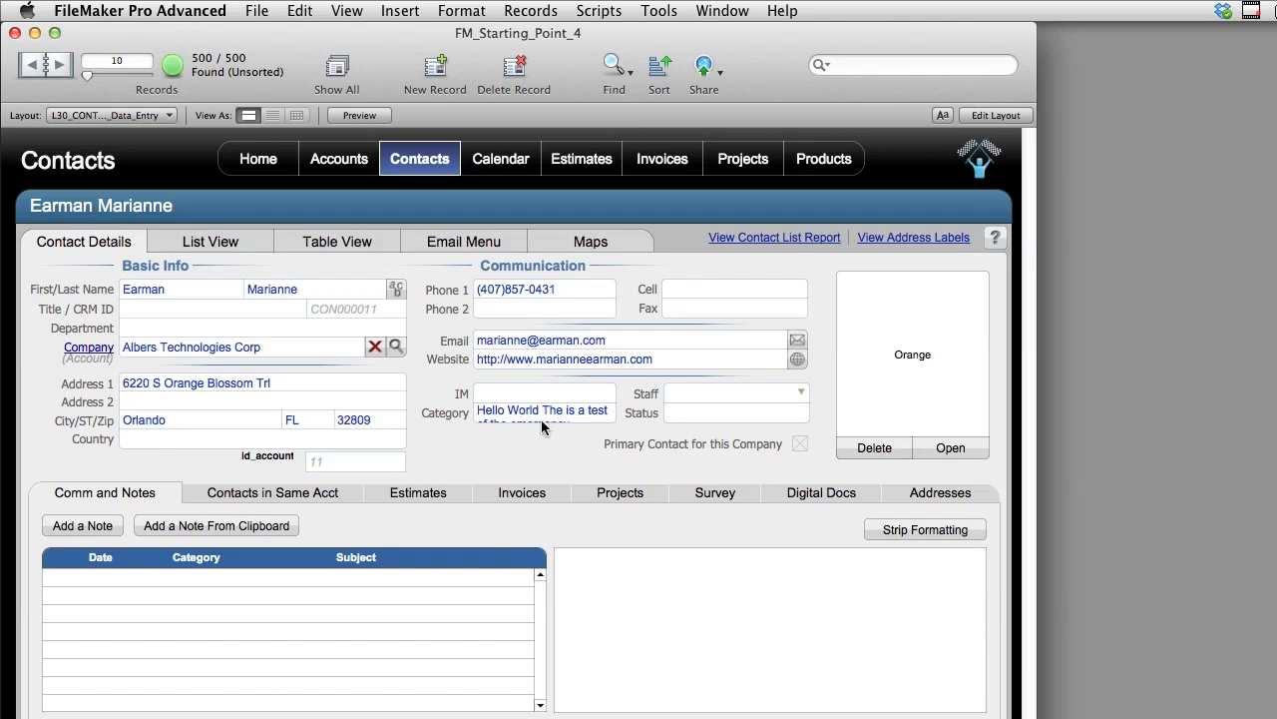
# - Reopen the database field definitions, examine the word limit in Category's validation calculation, and close the calculation without changes
pyautogui.click(529, 396)
pyautogui.press('shift+super+d')
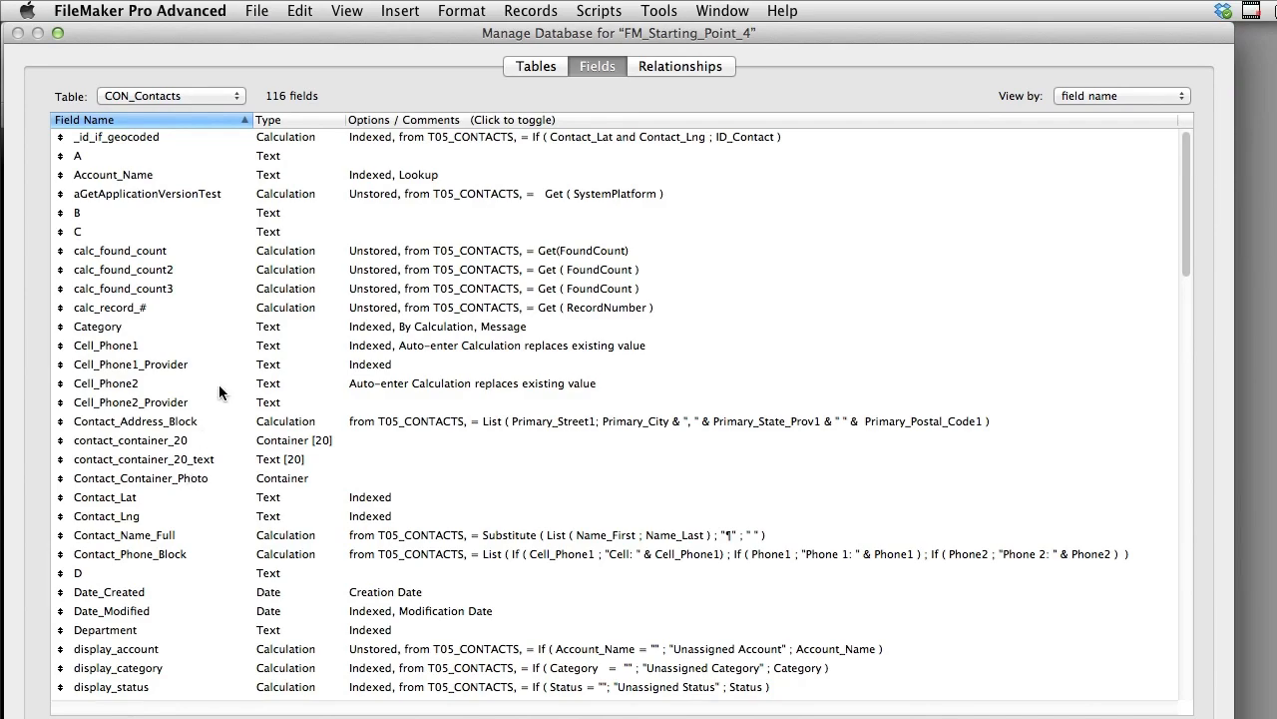
pyautogui.doubleClick(361, 331)
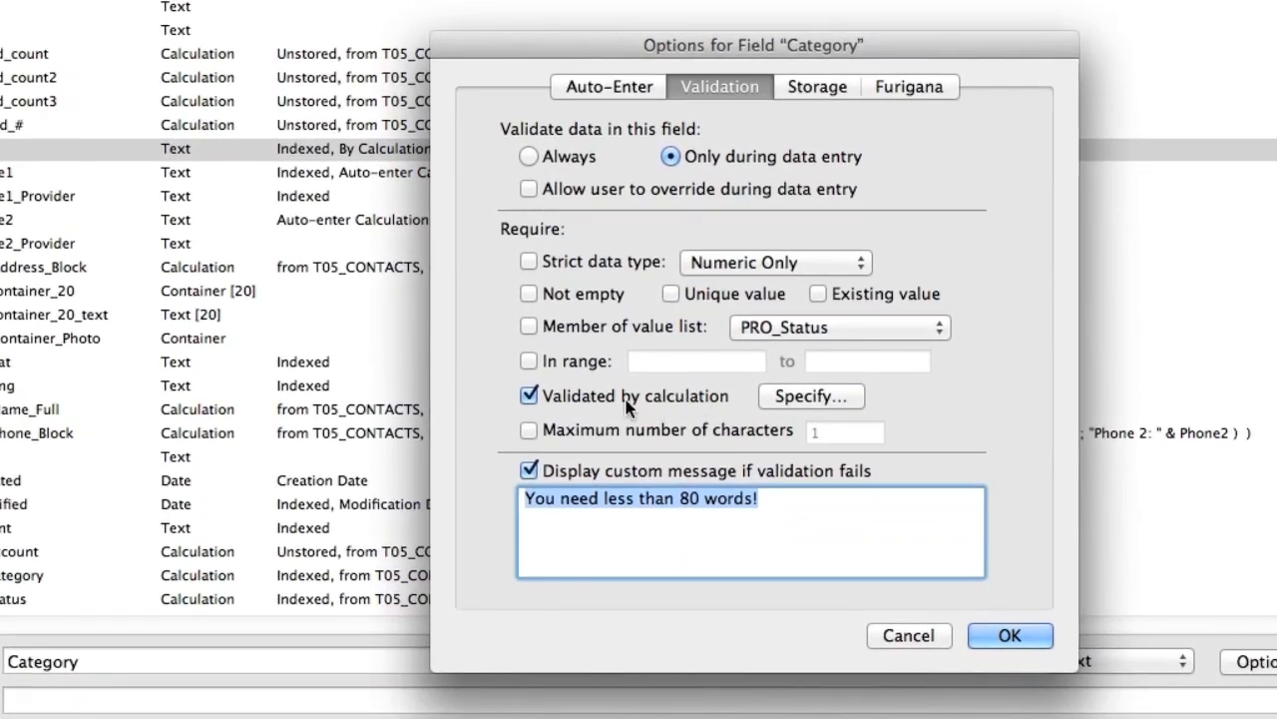
pyautogui.click(831, 390)
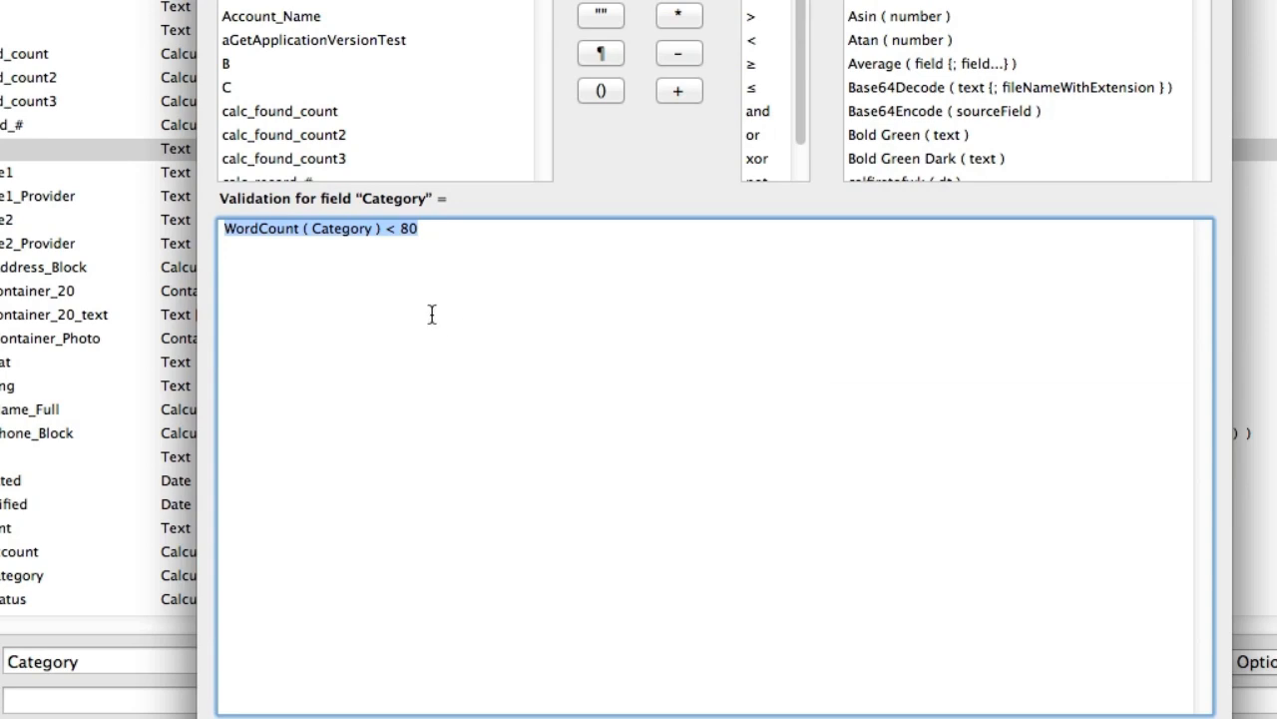
pyautogui.press('Right')
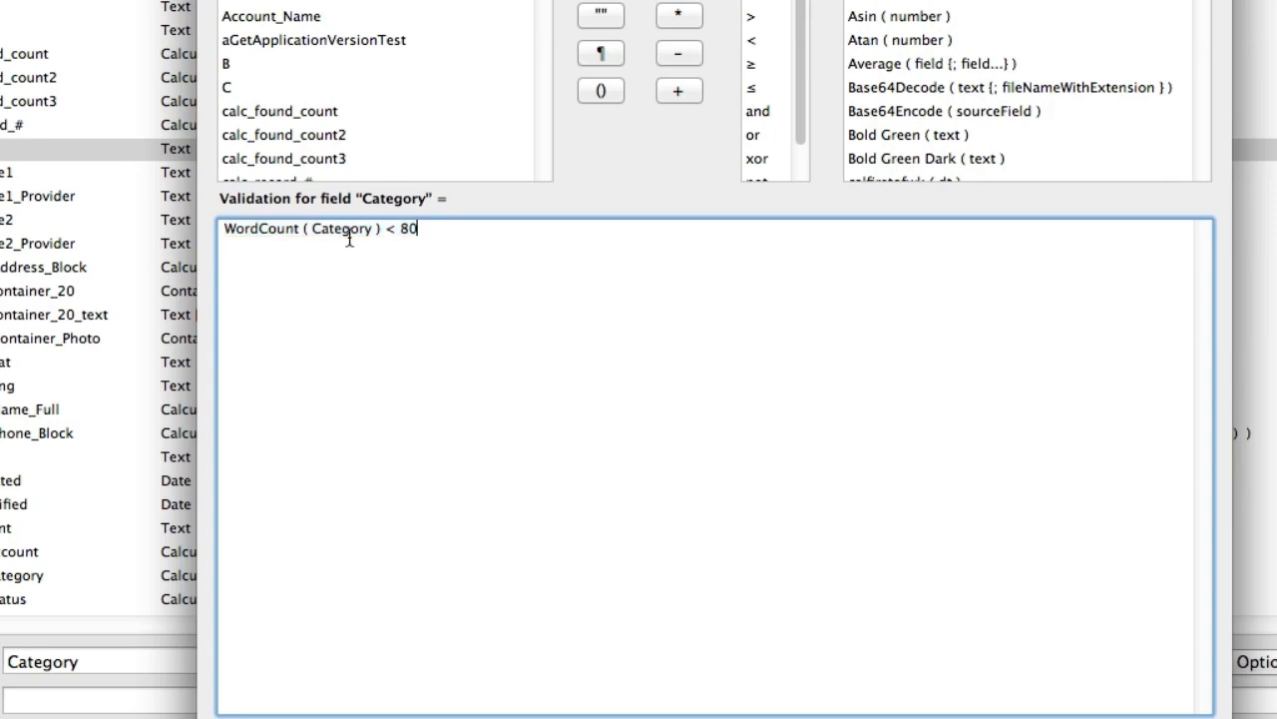
pyautogui.moveTo(386, 230); pyautogui.dragTo(423, 230)
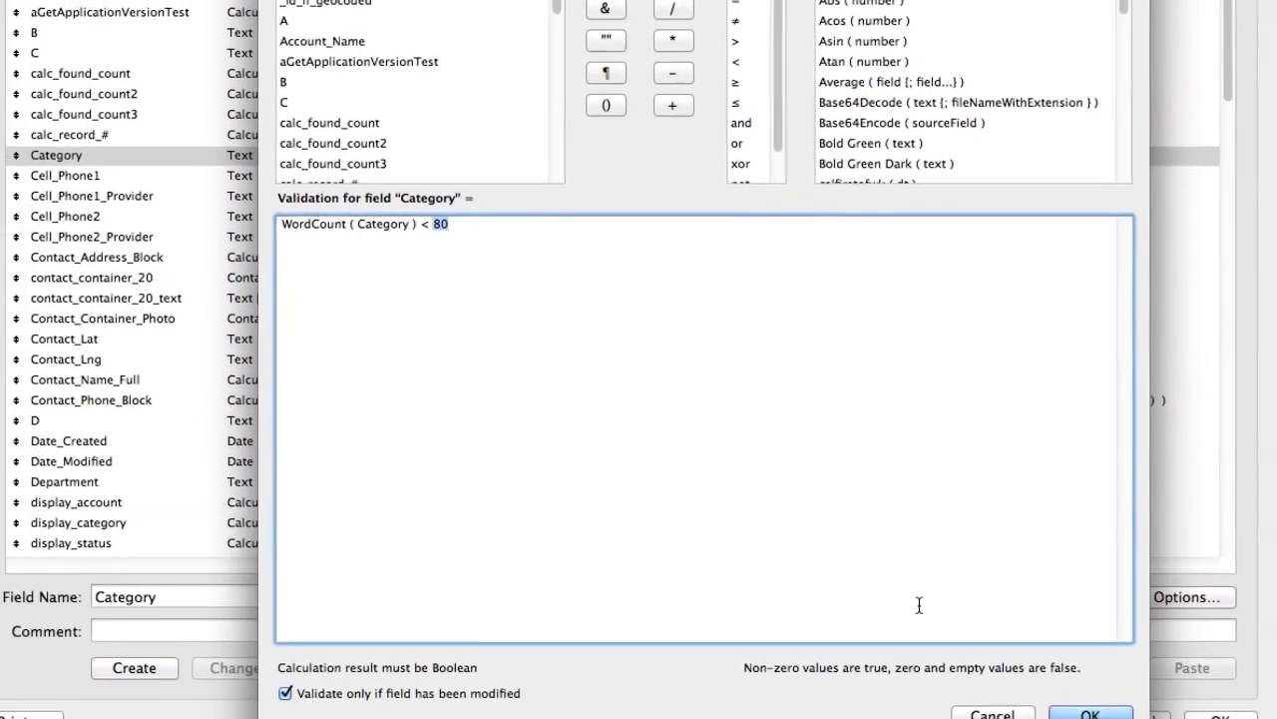
pyautogui.click(993, 714)
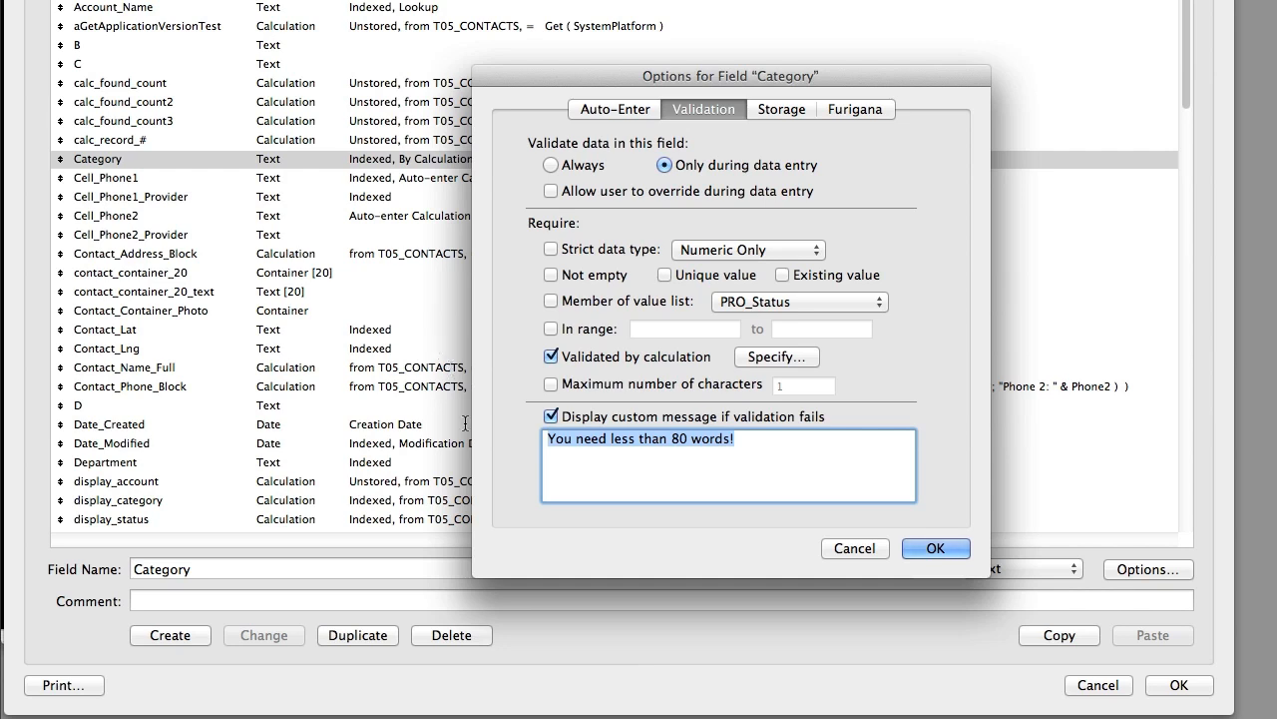
# - Review Category's custom validation message and cancel the field options
pyautogui.click(630, 476)
pyautogui.tripleClick(718, 441)
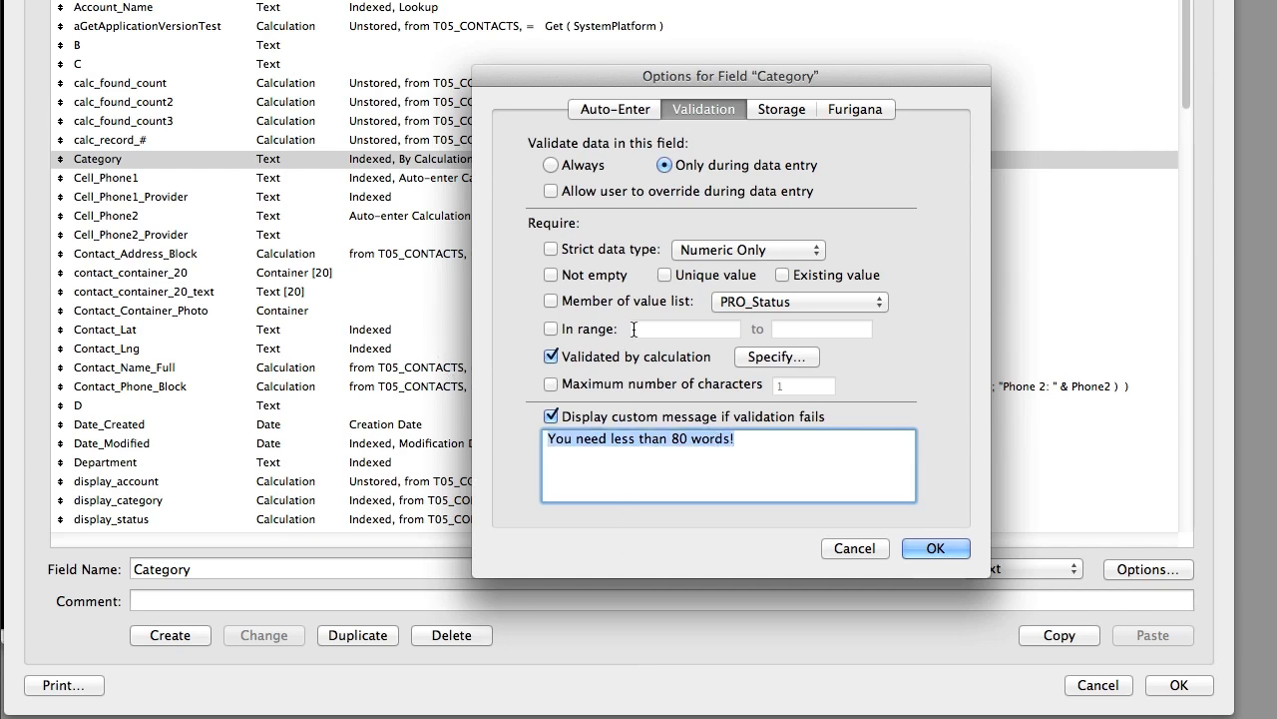
pyautogui.click(850, 548)
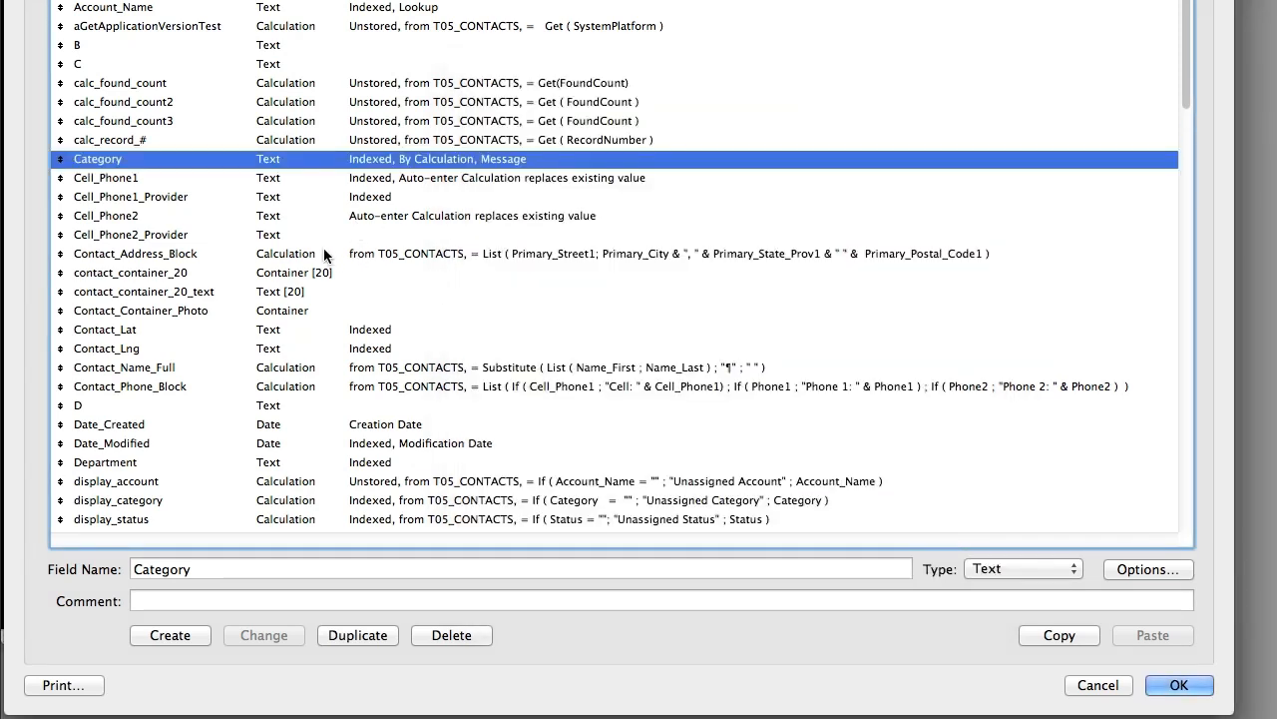
# - Open the validation options of the contact_container_20 field
pyautogui.click(275, 278)
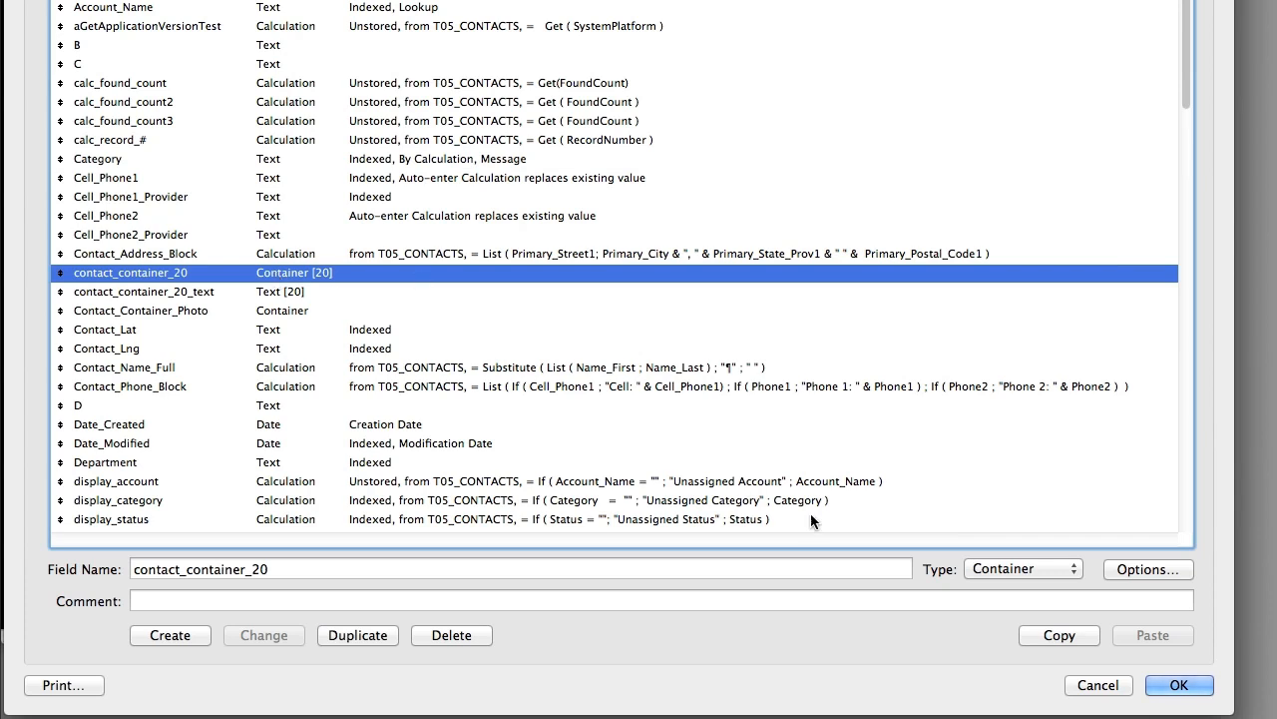
pyautogui.click(1122, 571)
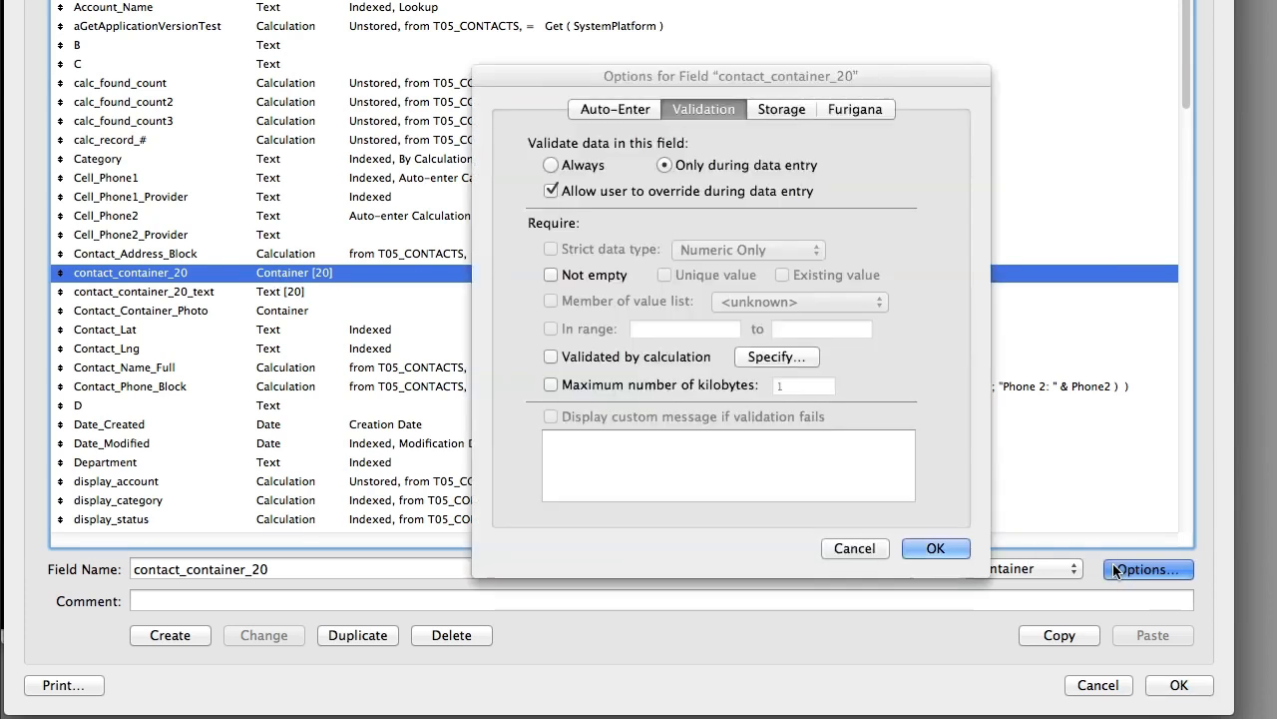